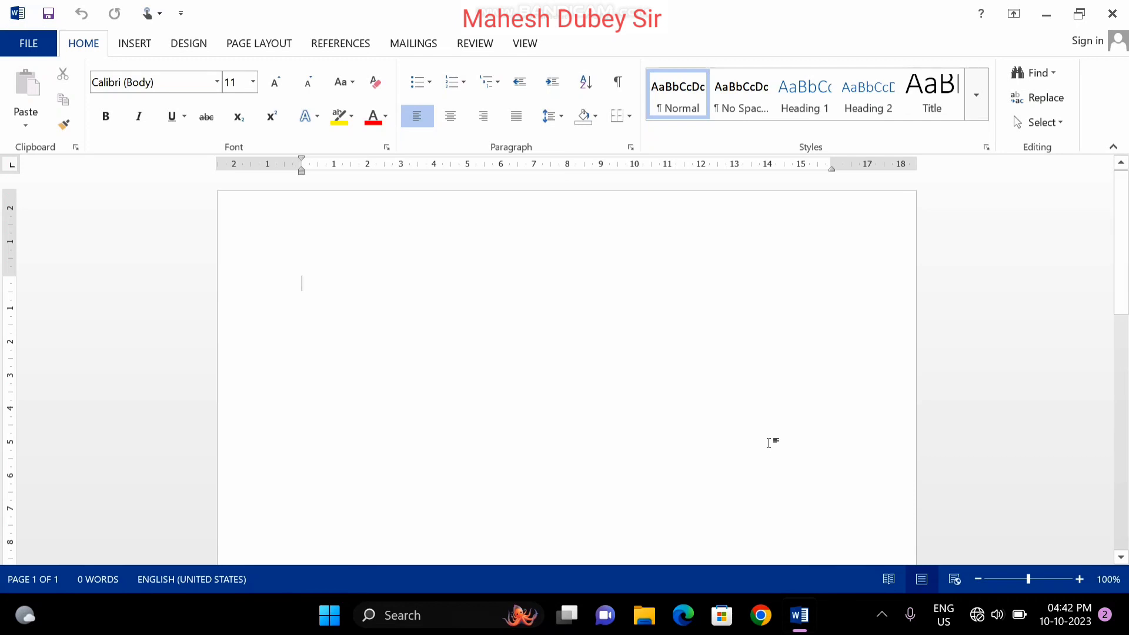
click(134, 44)
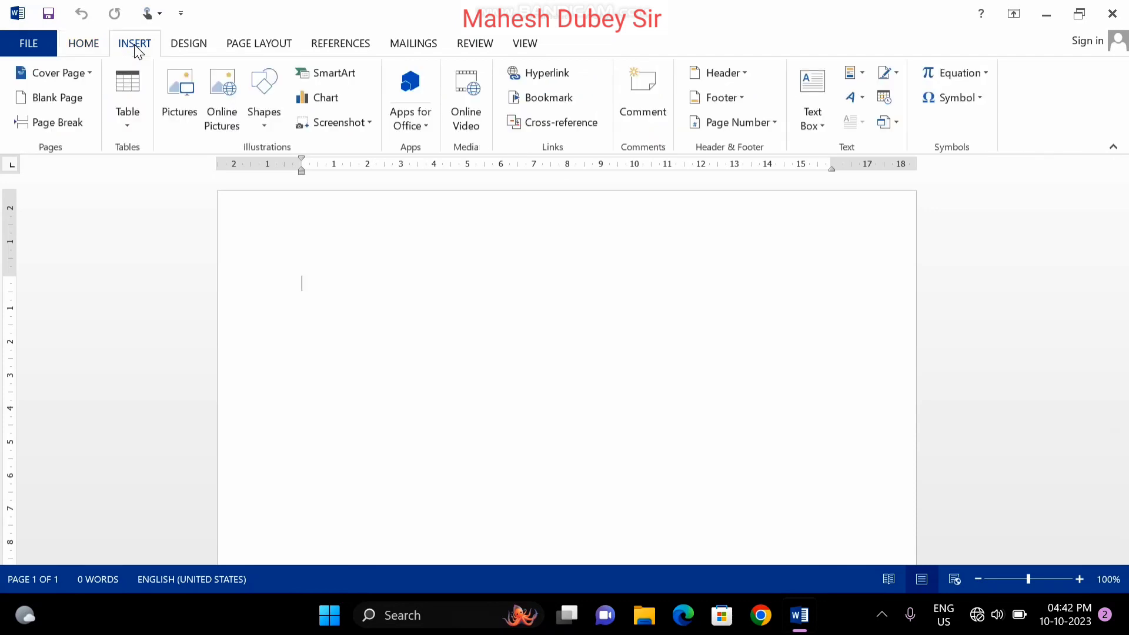
click(127, 100)
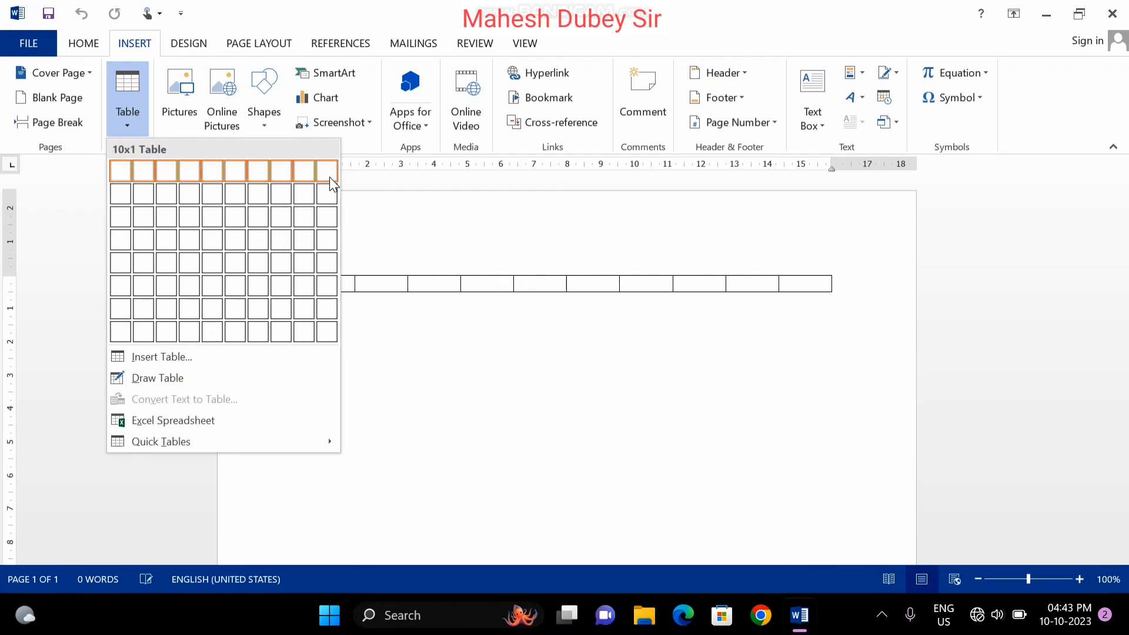
click(253, 235)
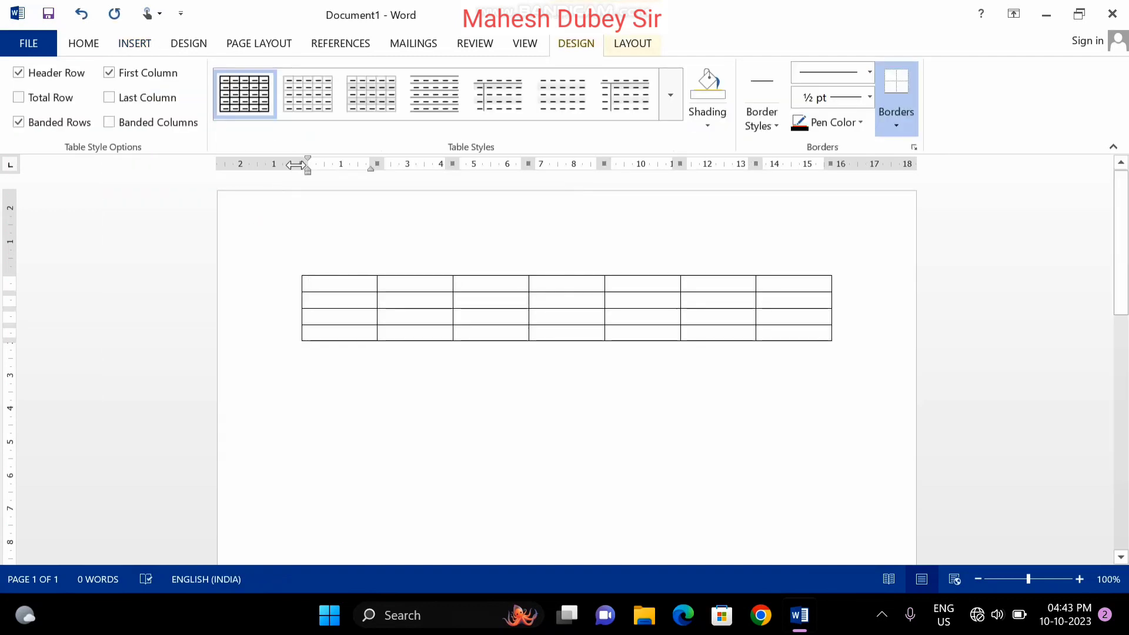
click(633, 44)
click(139, 119)
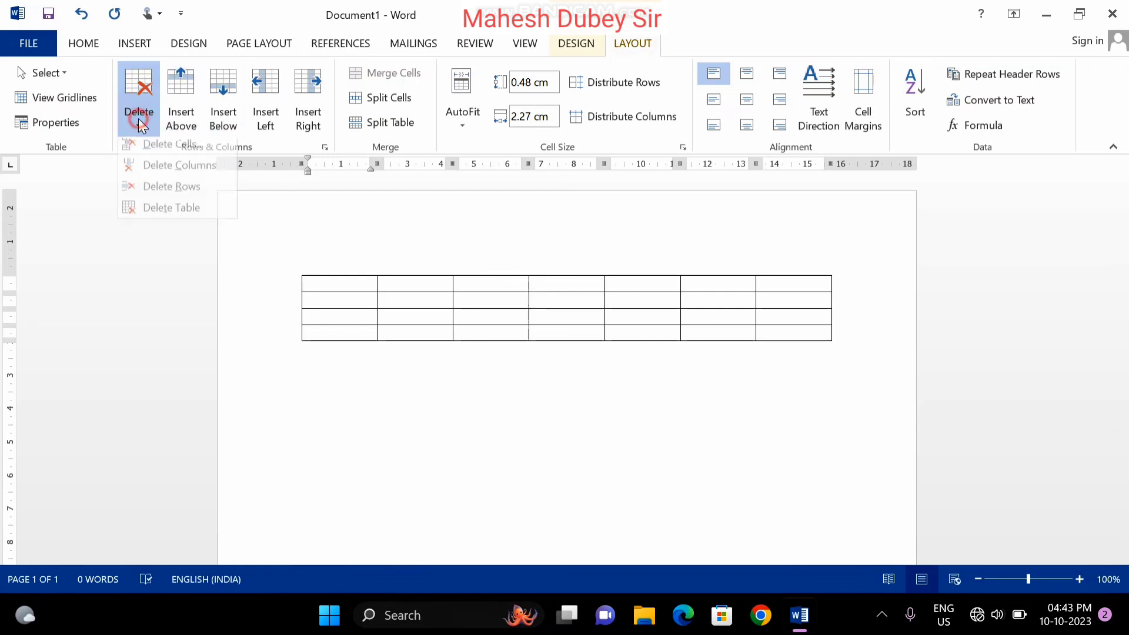
click(164, 216)
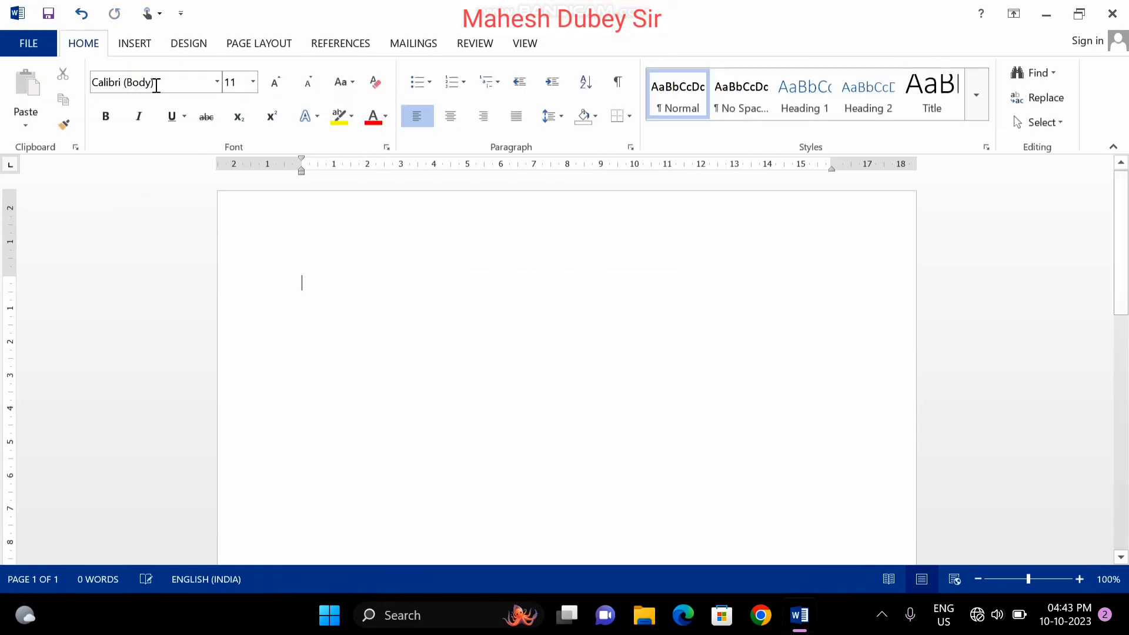
Insert a table with seven columns and one row in the blank document.
click(134, 47)
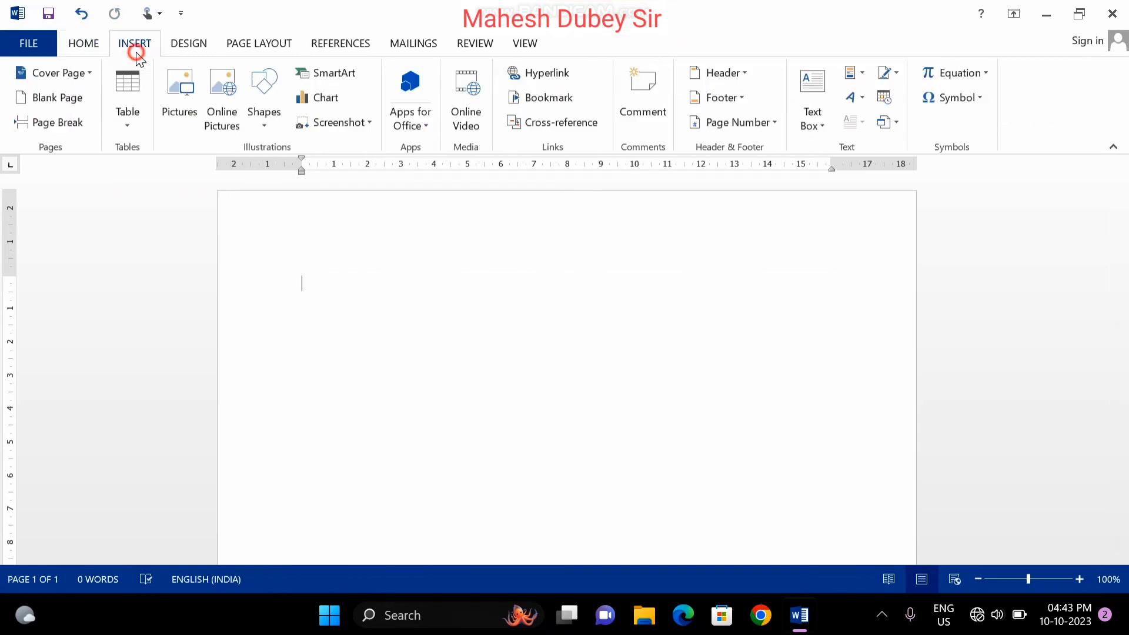
click(135, 86)
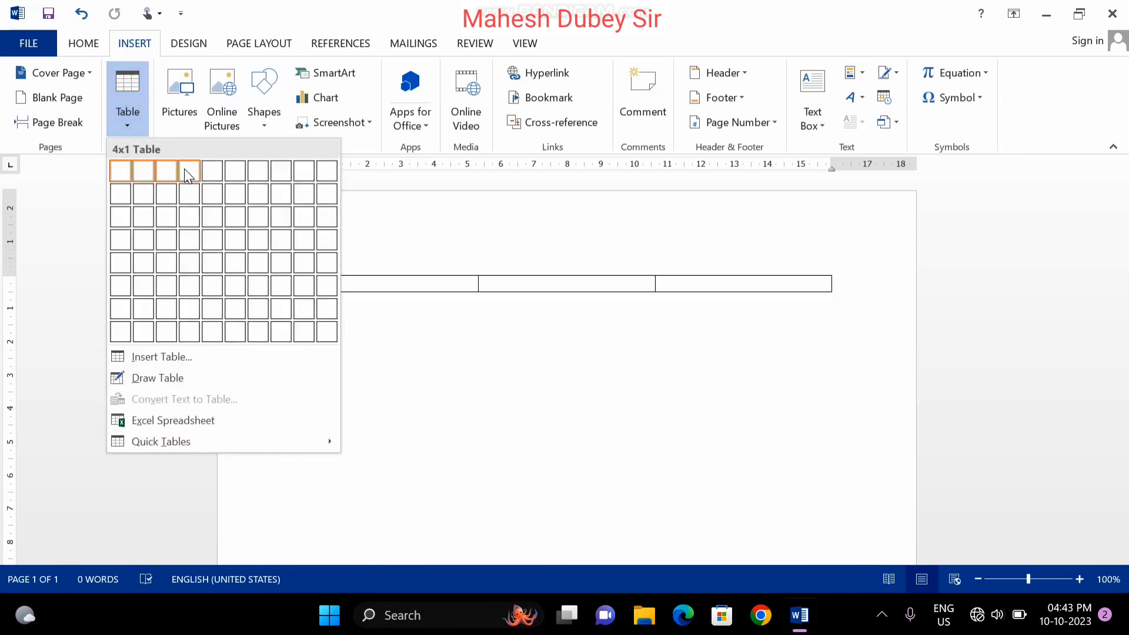
click(257, 171)
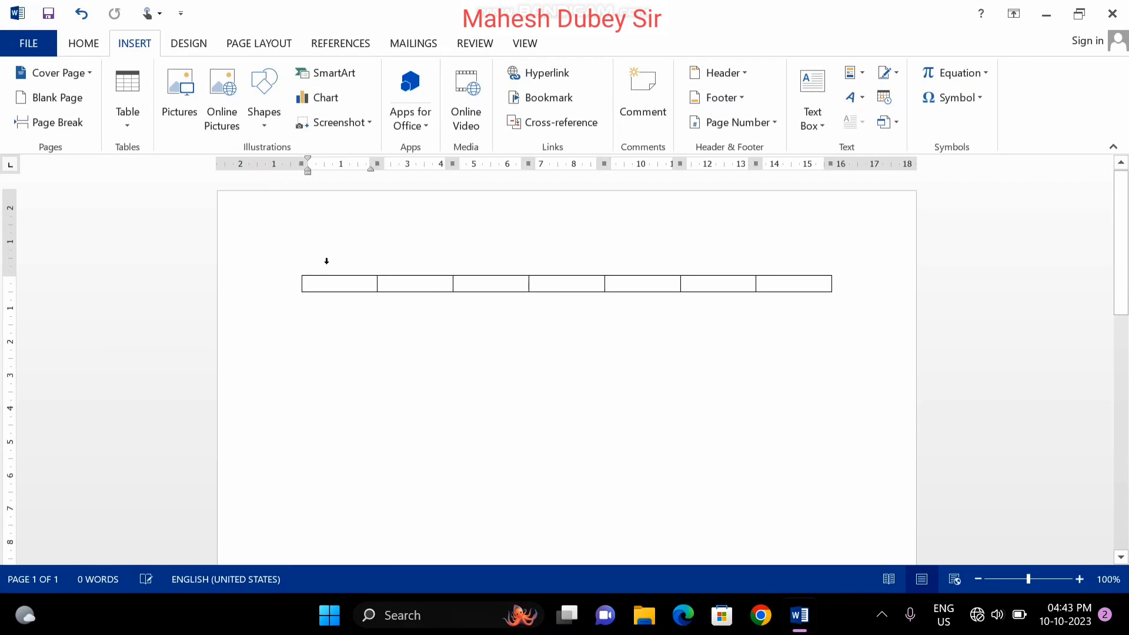
Fill the table's row with the weekday initials S, M, T, W, T, F, S, one per cell.
click(346, 284)
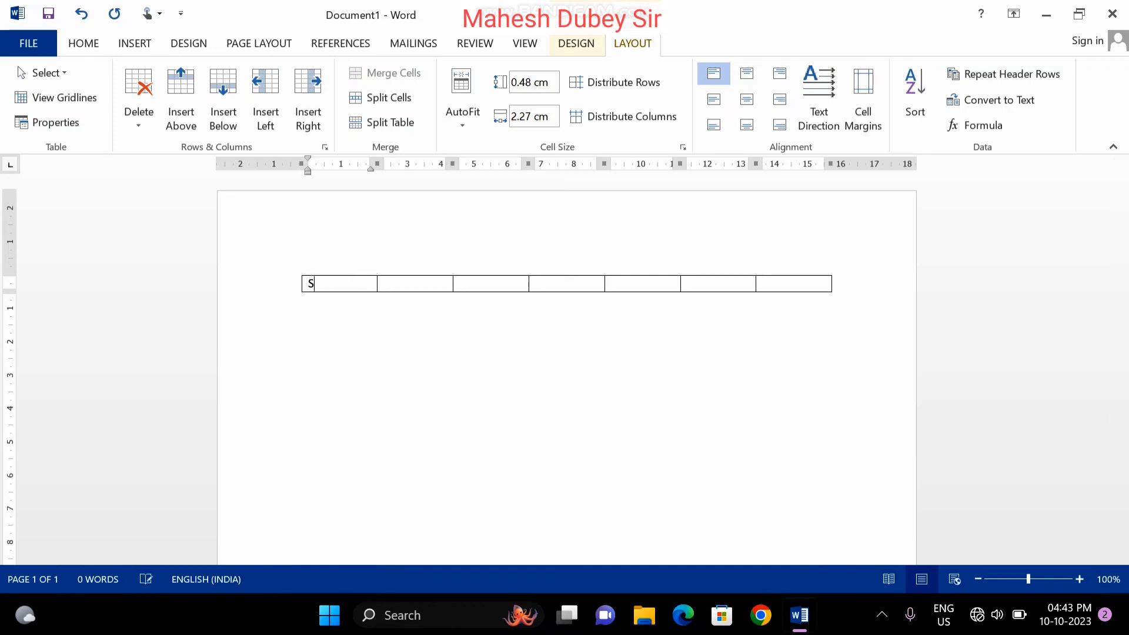
text(S)
key(Tab)
text(M)
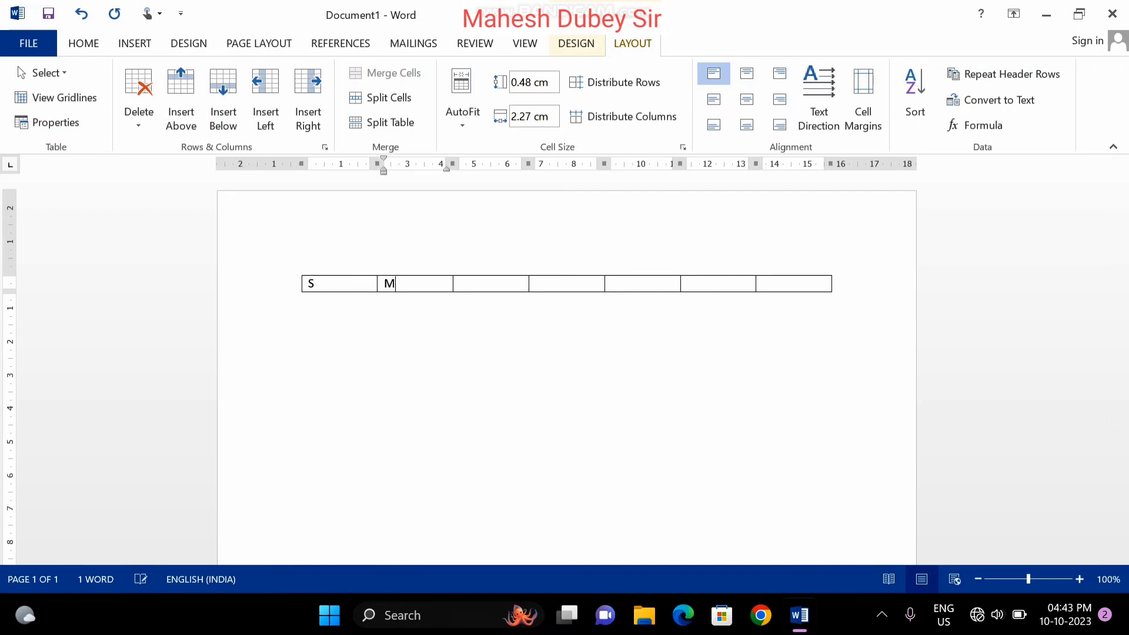
key(Tab)
text(T)
key(Tab)
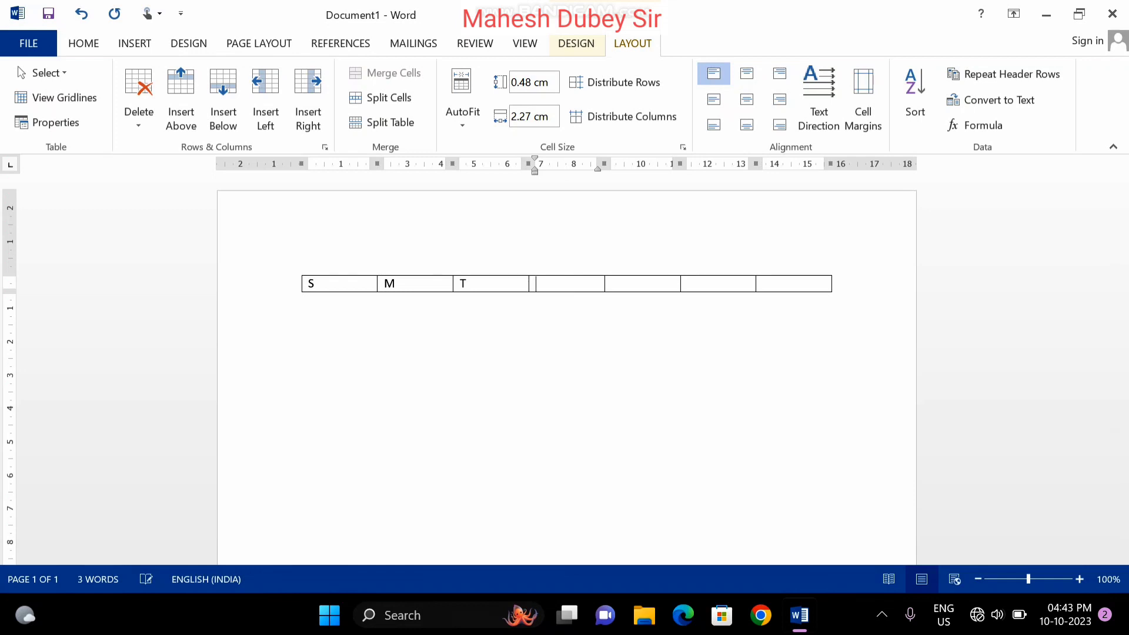
text(W)
key(Tab)
key(Tab)
text(F)
key(Tab)
key(shift+Tab)
key(shift+Tab)
key(shift+Tab)
key(shift+Tab)
key(shift+Tab)
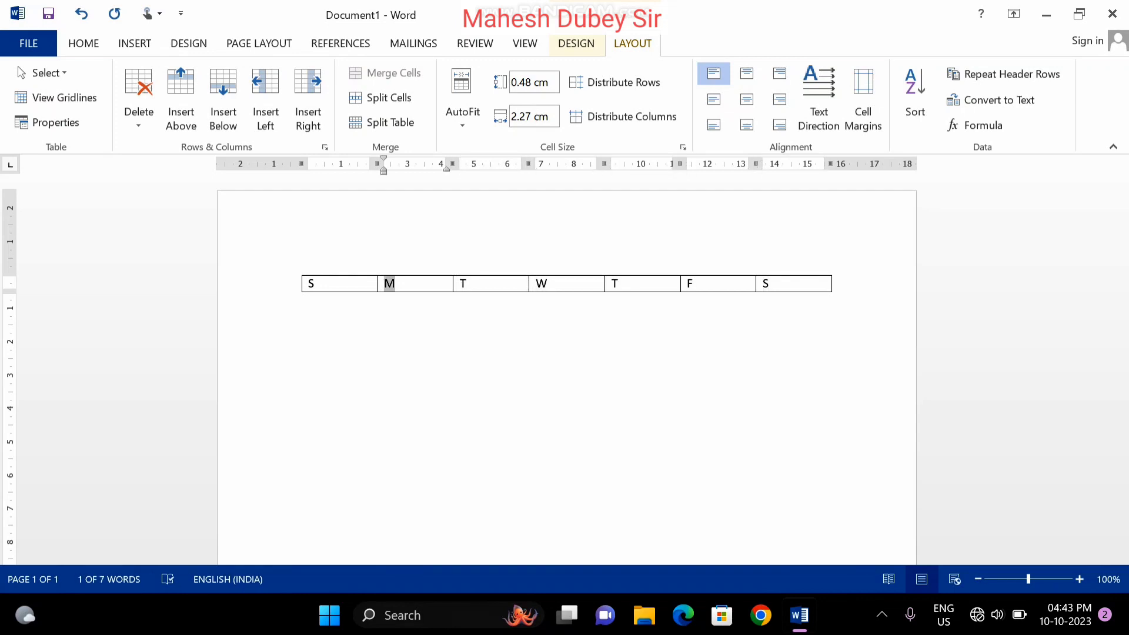
key(Tab)
key(Tab)
key(Tab)
key(Tab)
key(Tab)
Add a row below the weekday initials and fill its cells with the dates 1 to 7.
key(Tab)
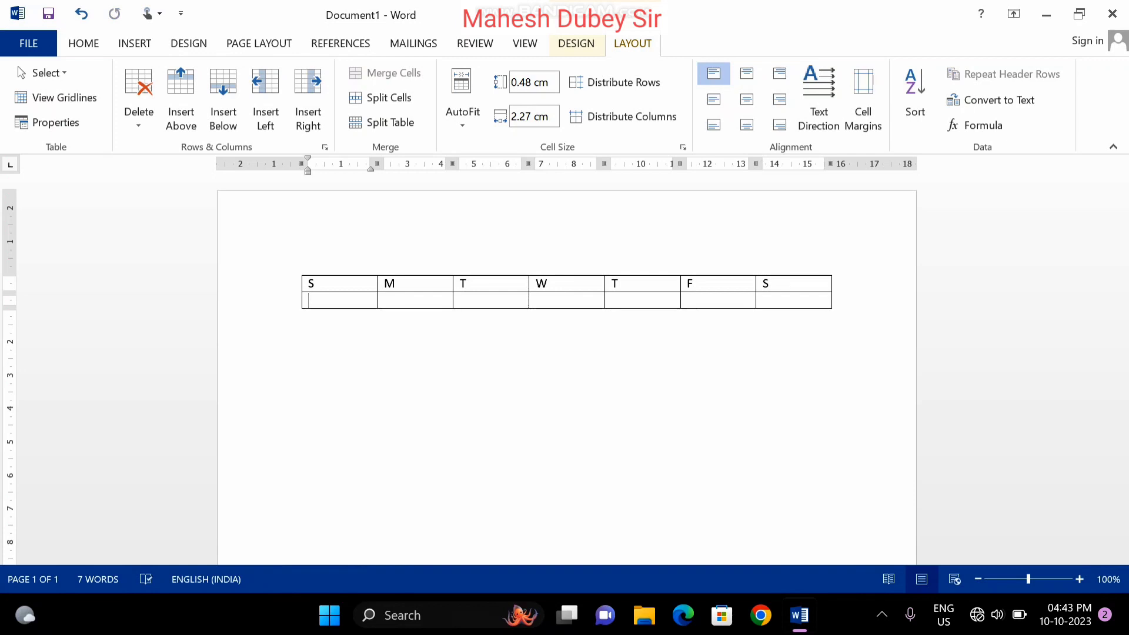
text(1)
key(Tab)
text(2)
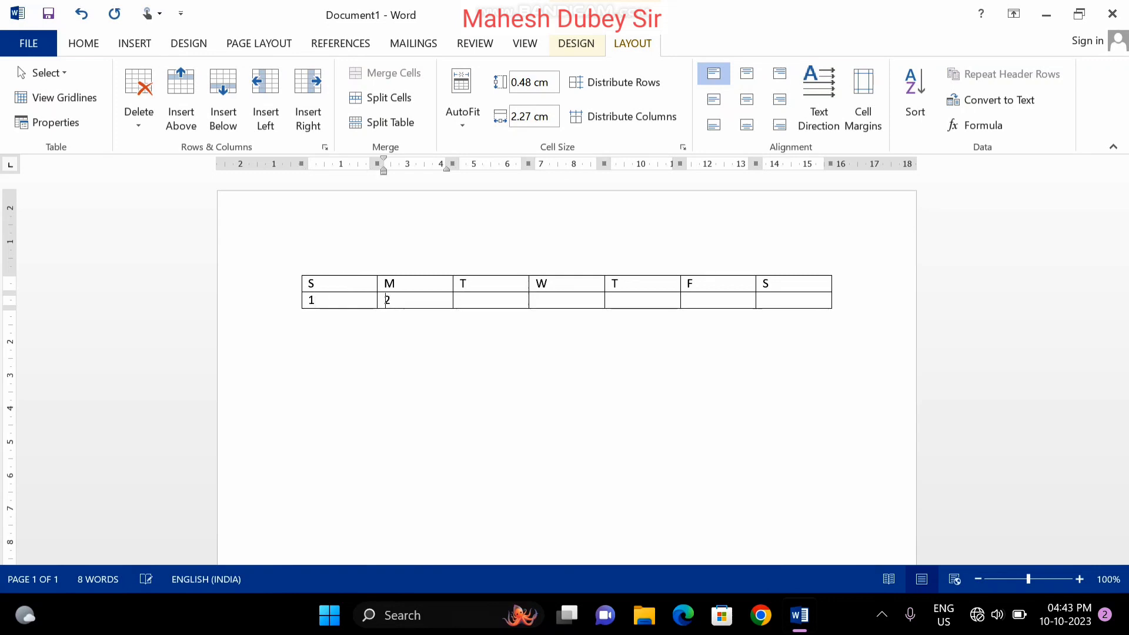
key(Tab)
text(3)
key(Tab)
text(4)
key(Tab)
text(5)
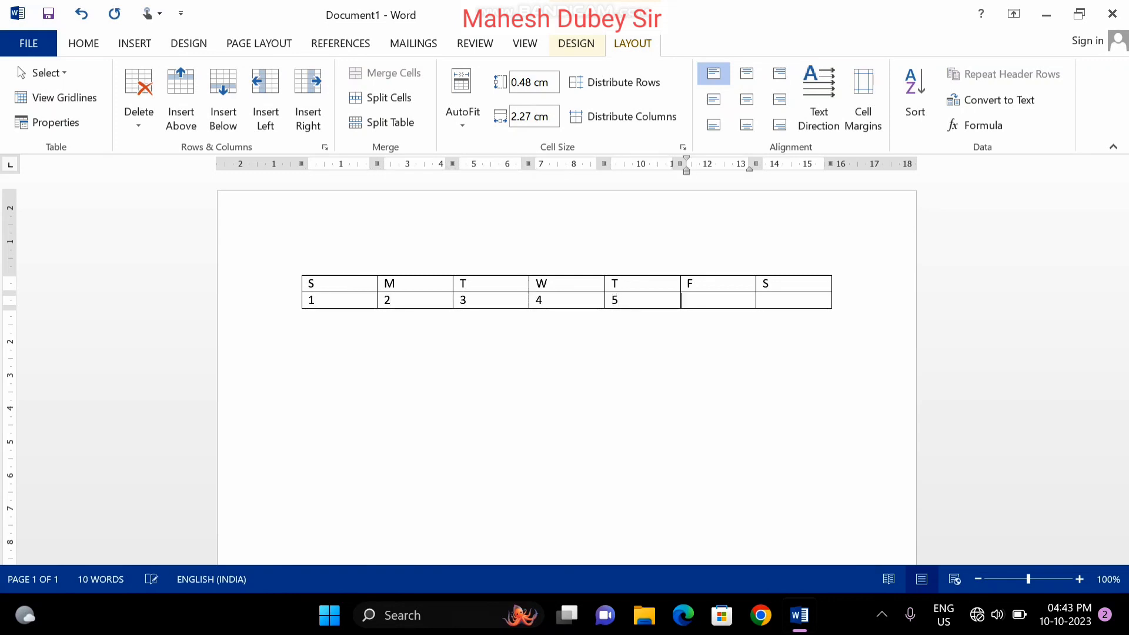
key(Tab)
text(6)
key(Tab)
key(Tab)
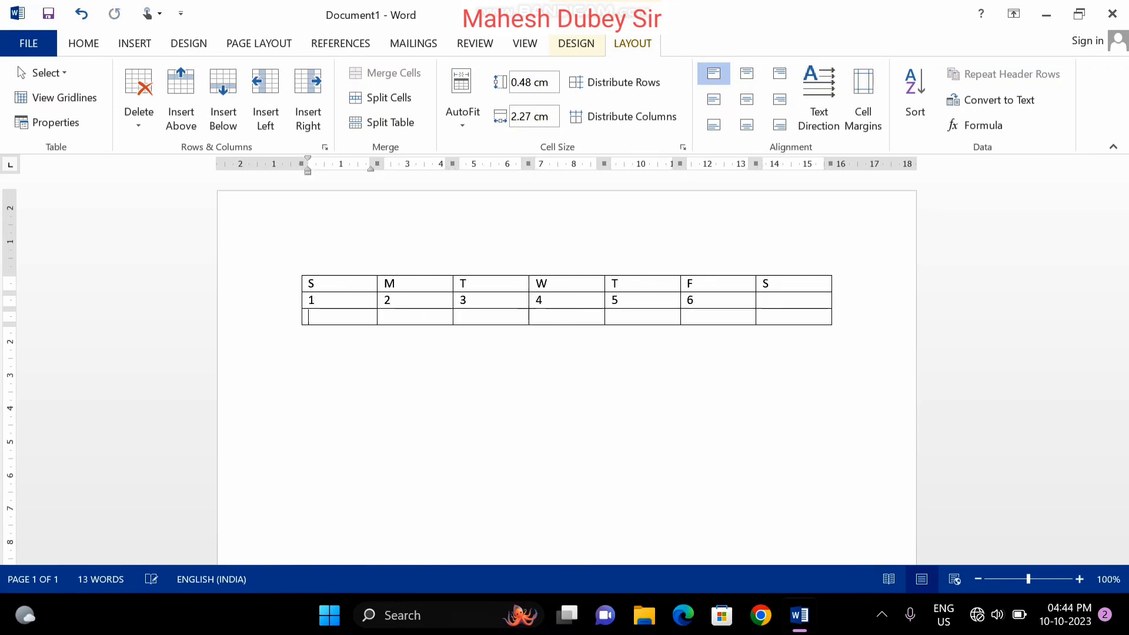
key(shift+Tab)
text(7)
Fill the third row of the table with the dates 8 to 14.
key(Tab)
text(8)
key(Tab)
text(9)
key(Tab)
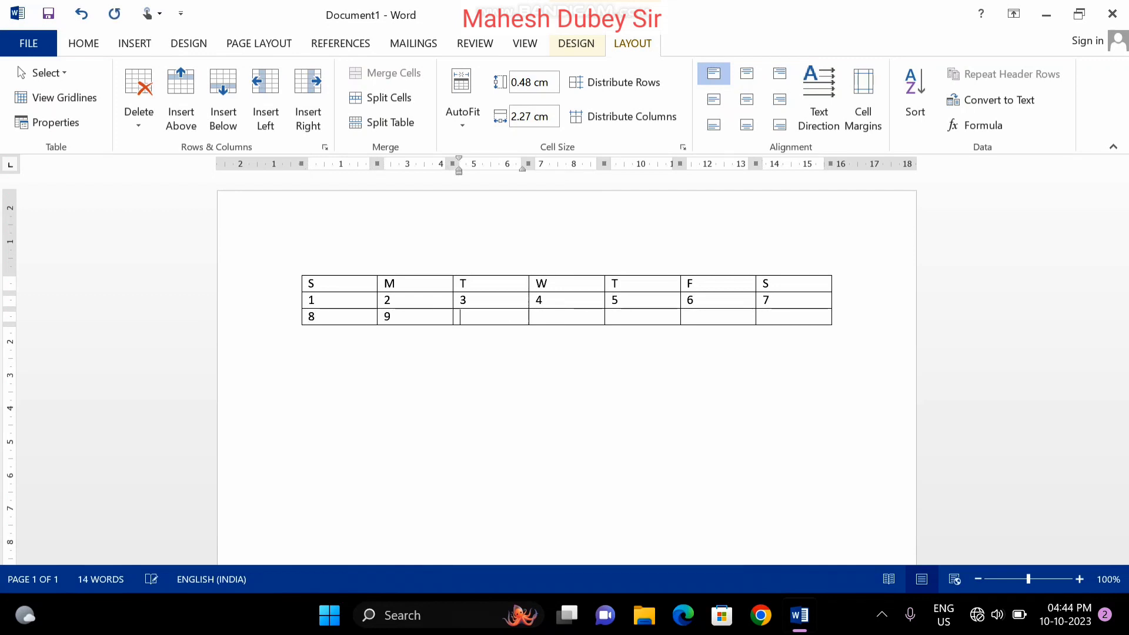
text(10)
key(Tab)
text(11)
key(Tab)
text(12)
key(Tab)
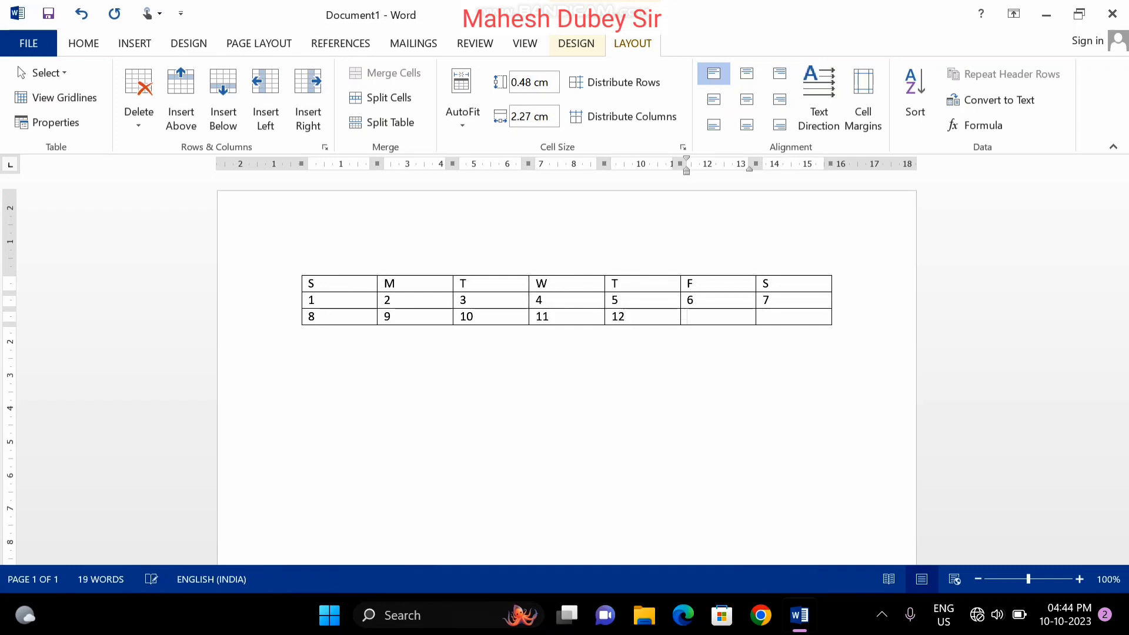
text(13)
key(Tab)
text(14)
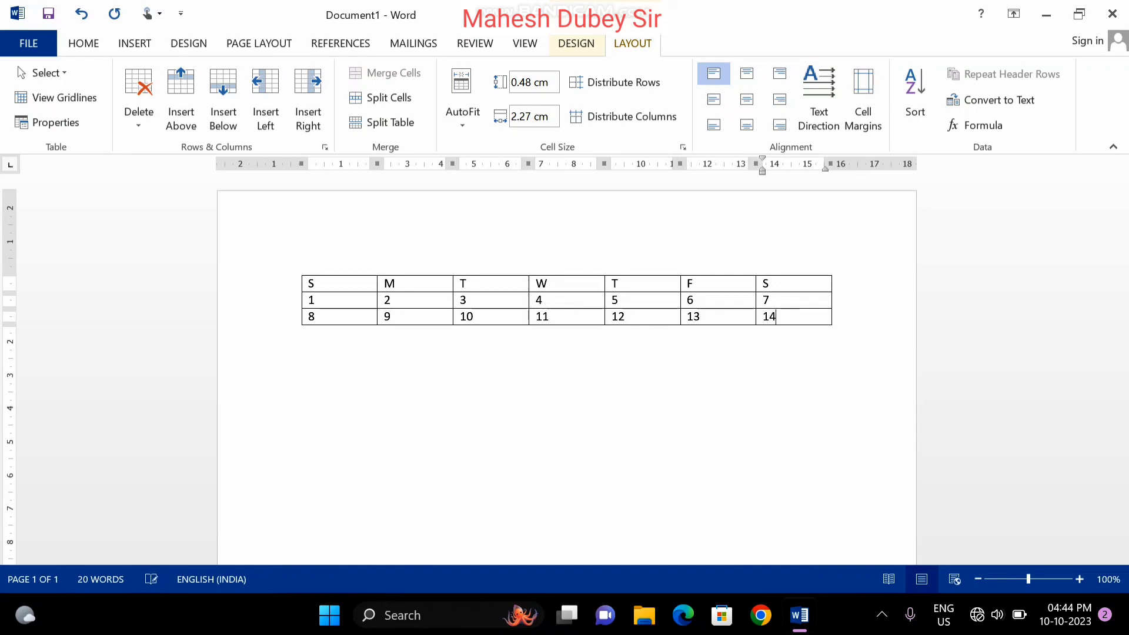
Add a fourth row to the table and enter the dates 15 to 21.
key(Tab)
text(15)
key(Tab)
text(16)
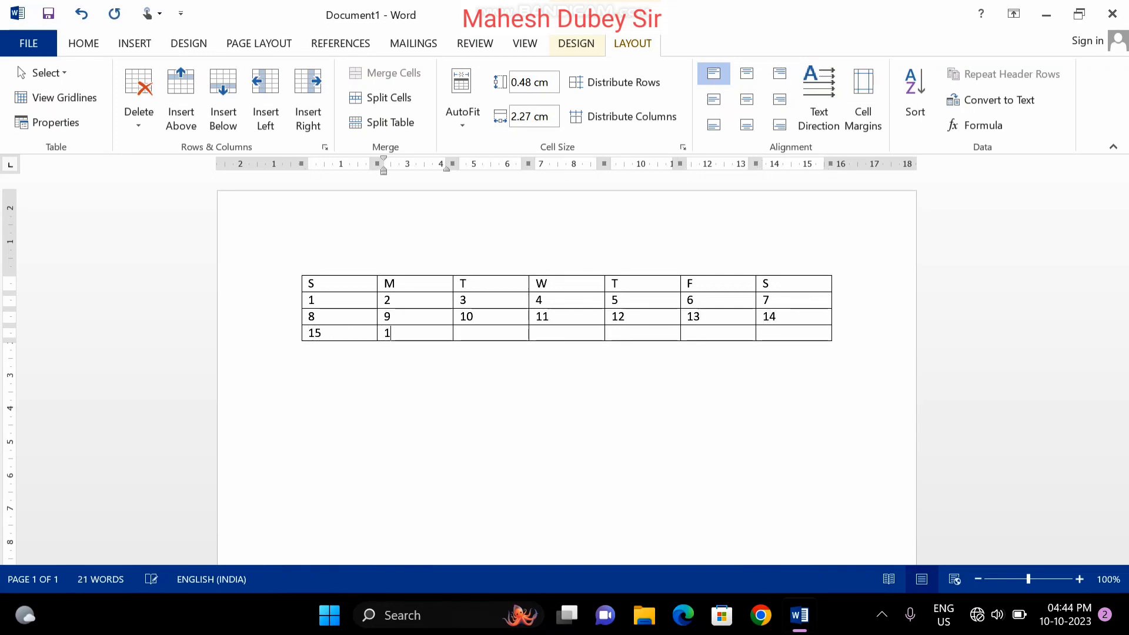
key(Tab)
text(1)
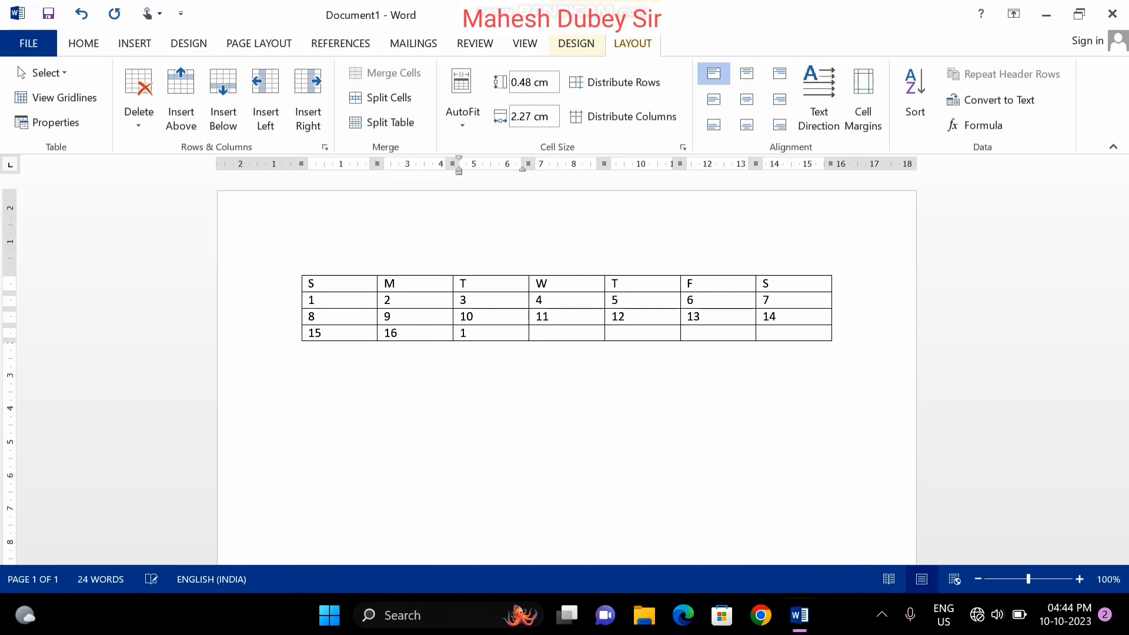
text(7)
key(Tab)
text(1)
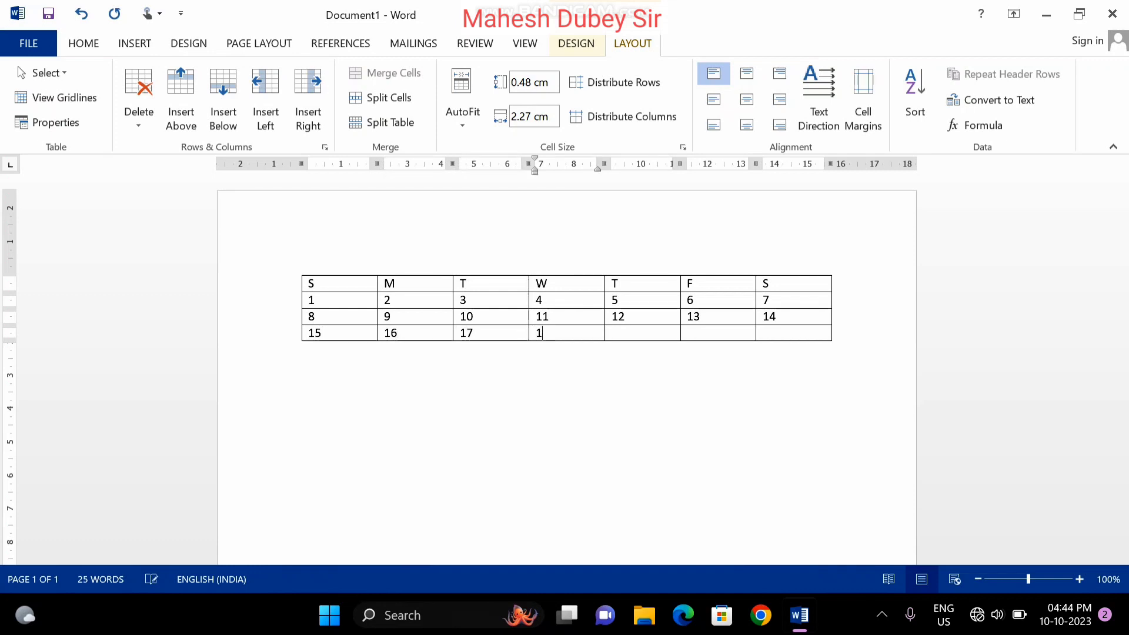
text(8)
key(Tab)
text(19)
key(Tab)
text(2)
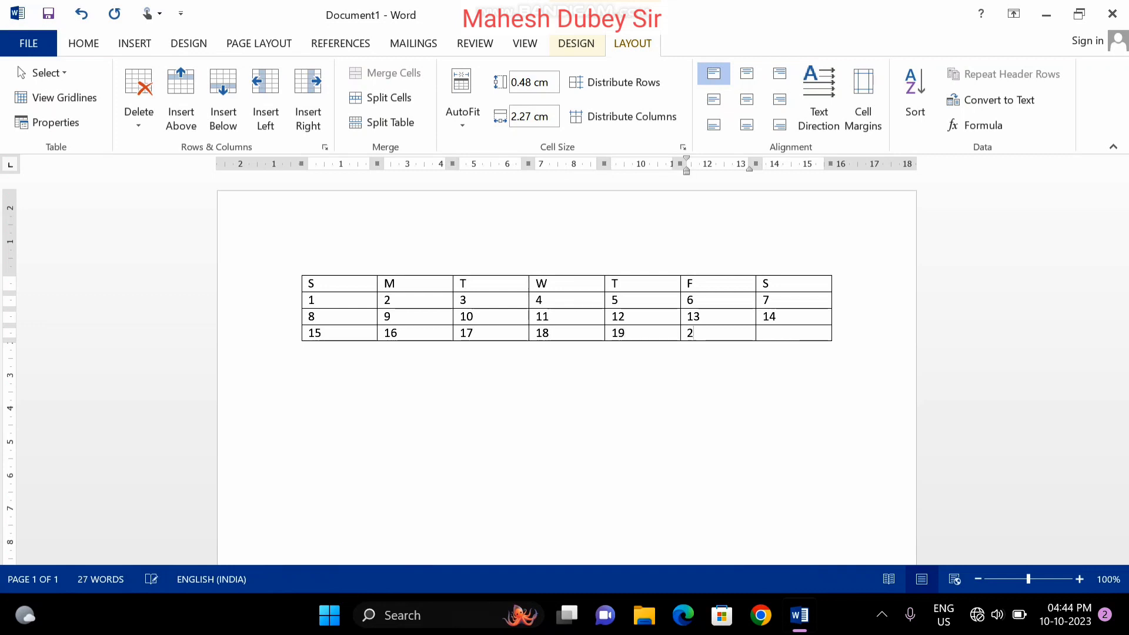
text(0)
key(Tab)
text(21)
Add a fifth row to the table and enter the dates 22 to 28.
key(Tab)
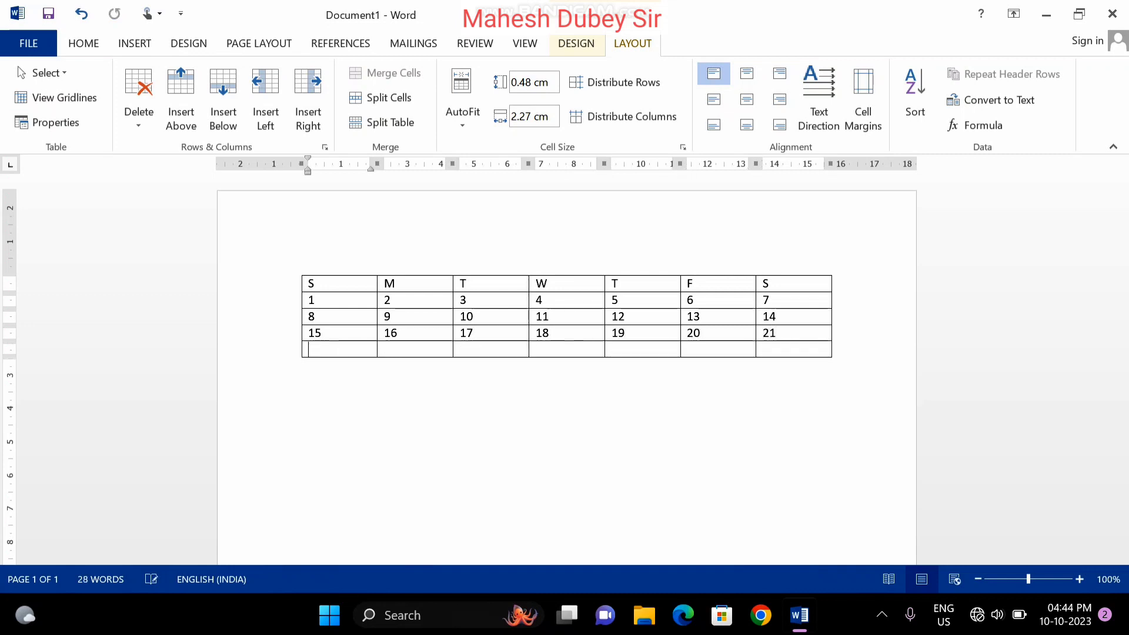
text(22)
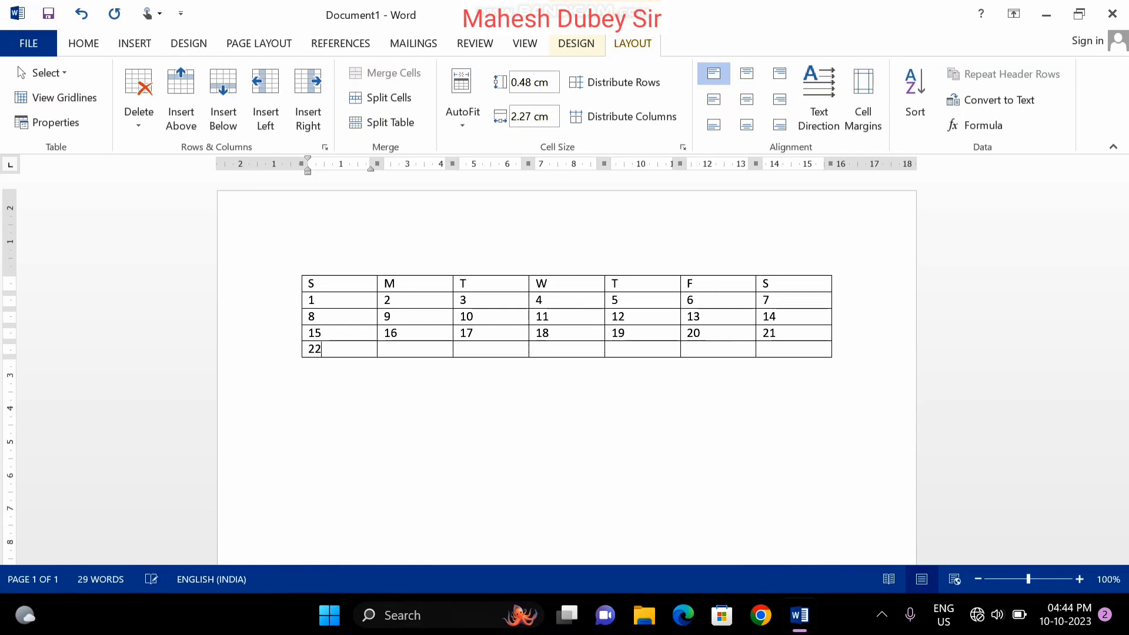
key(Tab)
text(23)
key(Tab)
text(2)
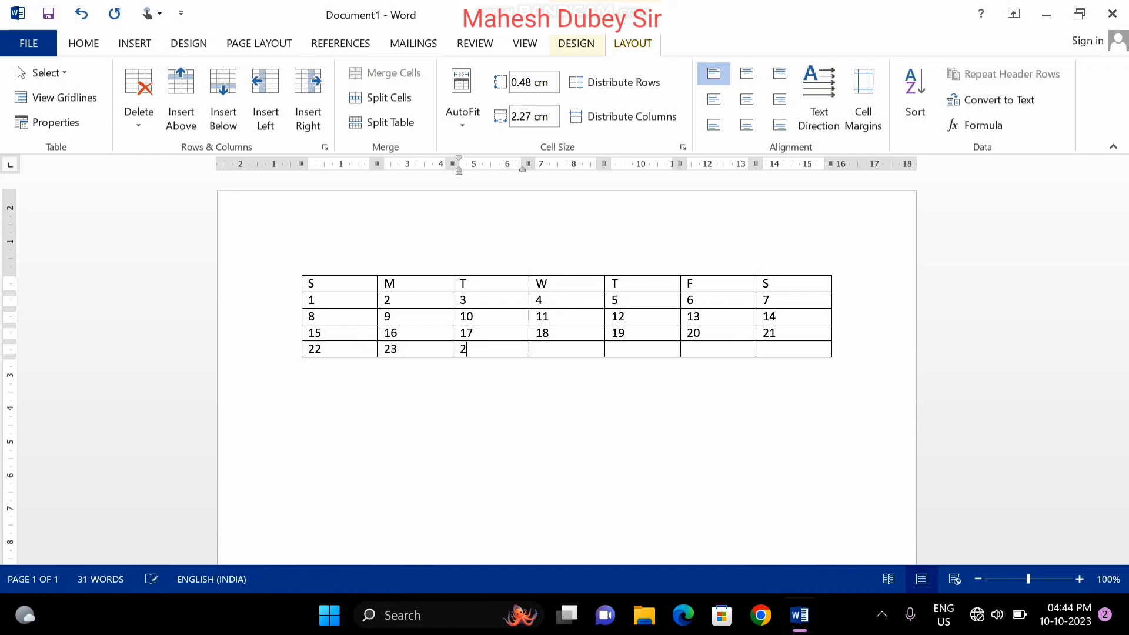
text(4)
key(Tab)
text(25)
key(Tab)
text(26)
key(Tab)
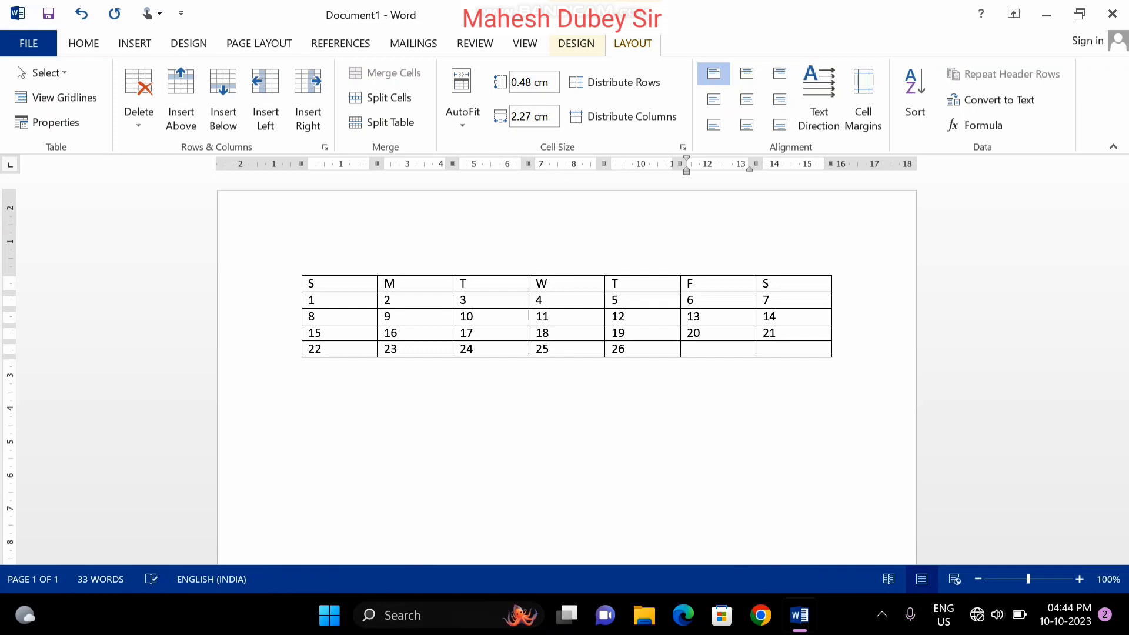
text(27)
key(Tab)
text(28)
Add a last row to the table and enter 29, 30 and 31 in its first three cells.
key(Tab)
text(2)
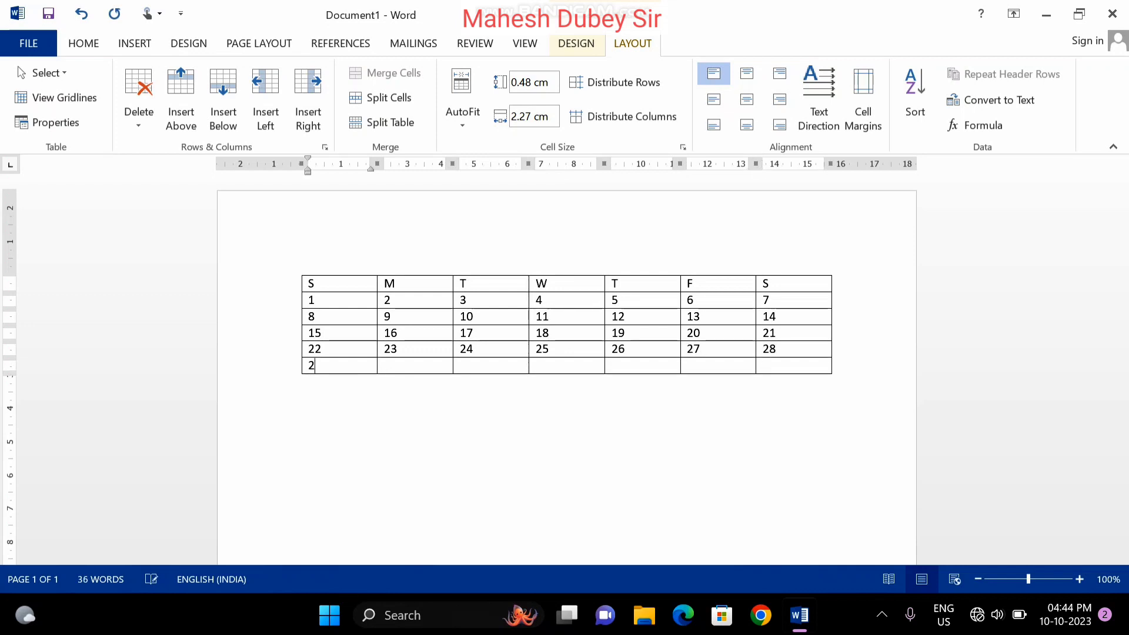
text(9)
key(Tab)
text(20)
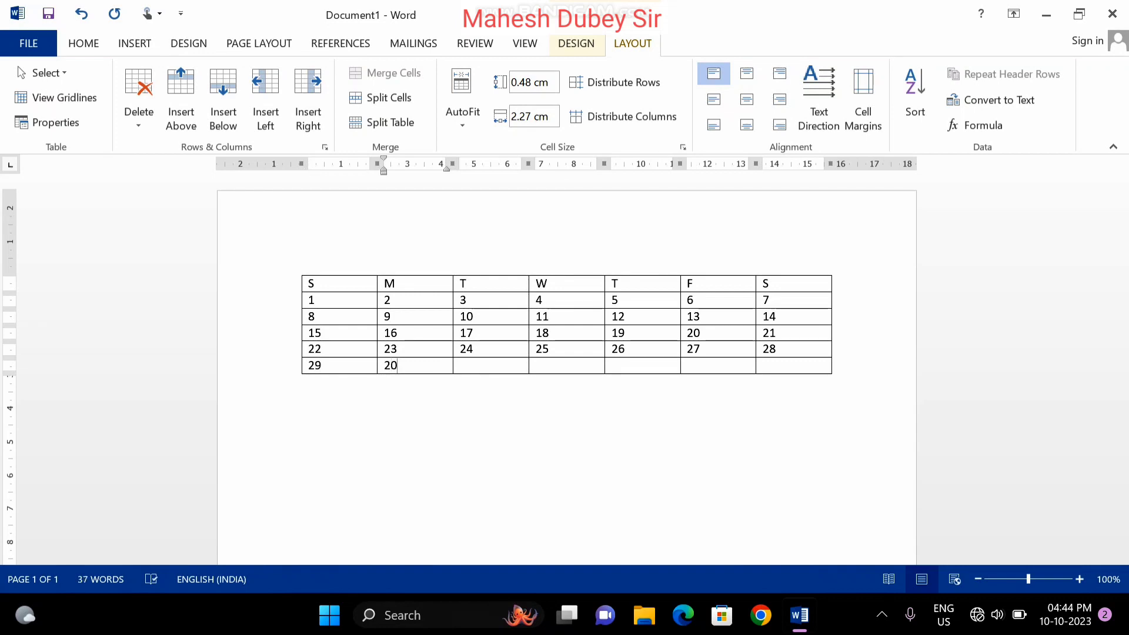
key(BackSpace)
text(30)
text(31)
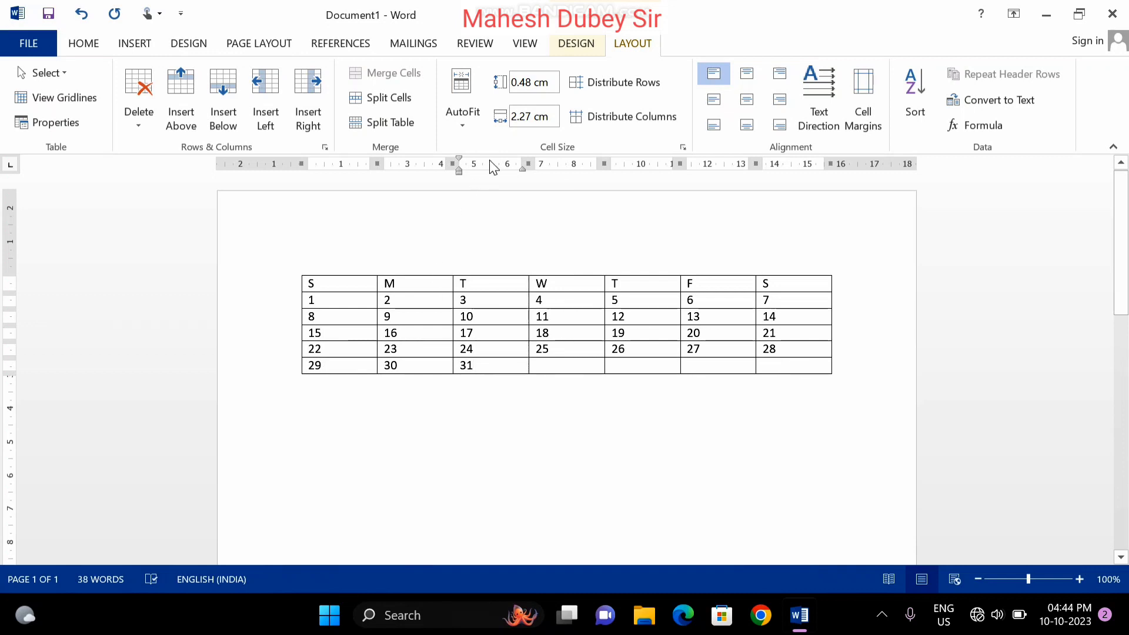
AutoFit the calendar table's columns to their contents.
click(473, 128)
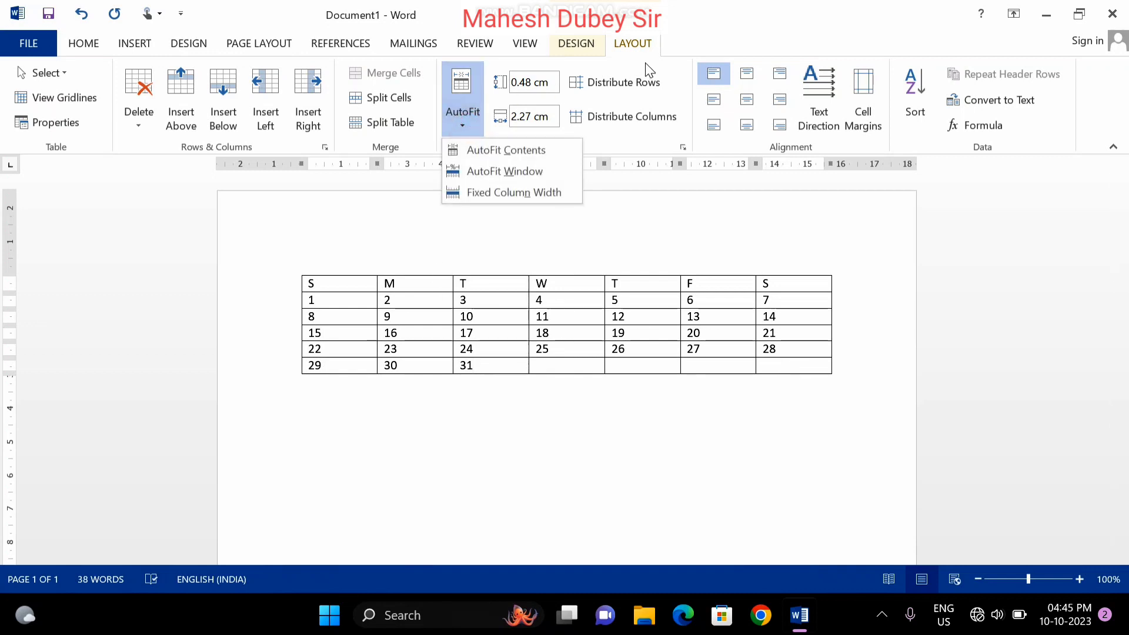
click(647, 44)
click(461, 125)
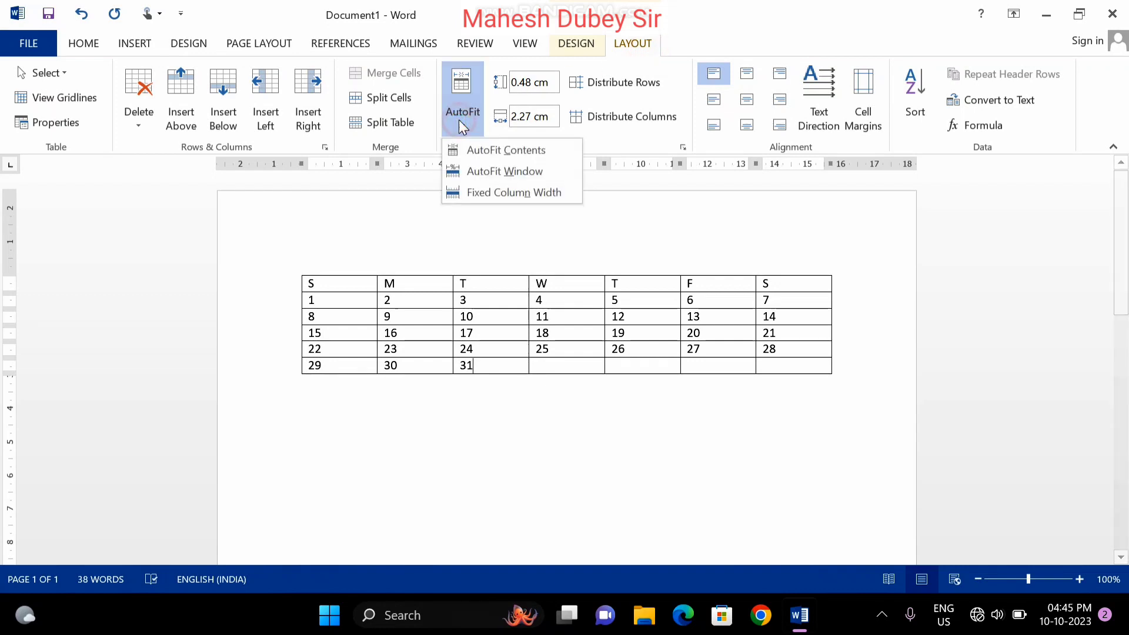
click(467, 150)
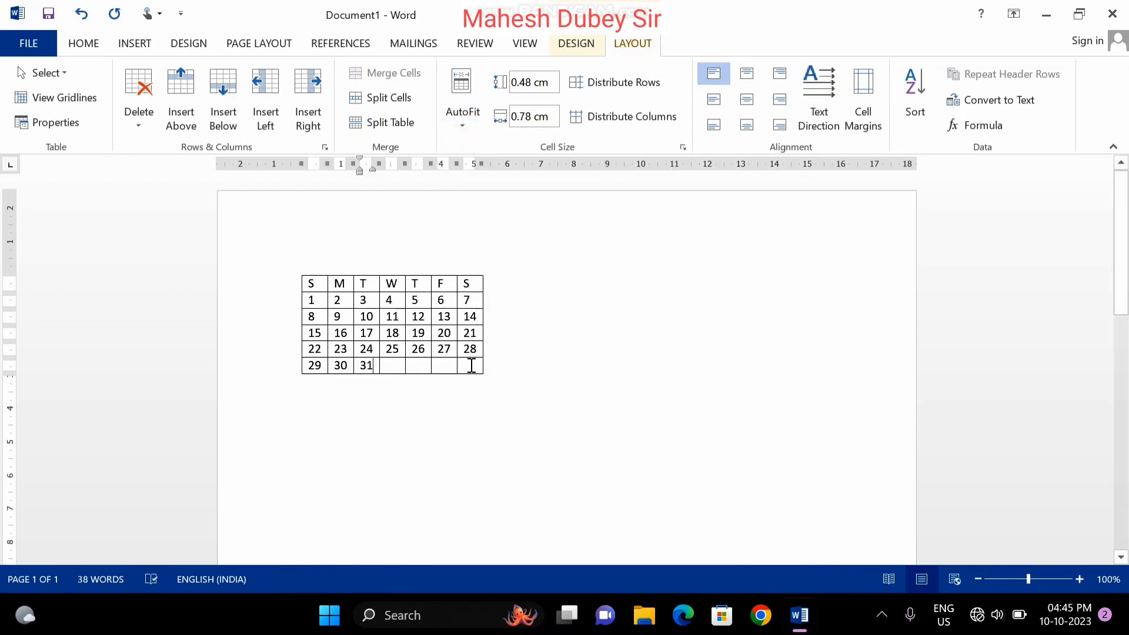
click(567, 43)
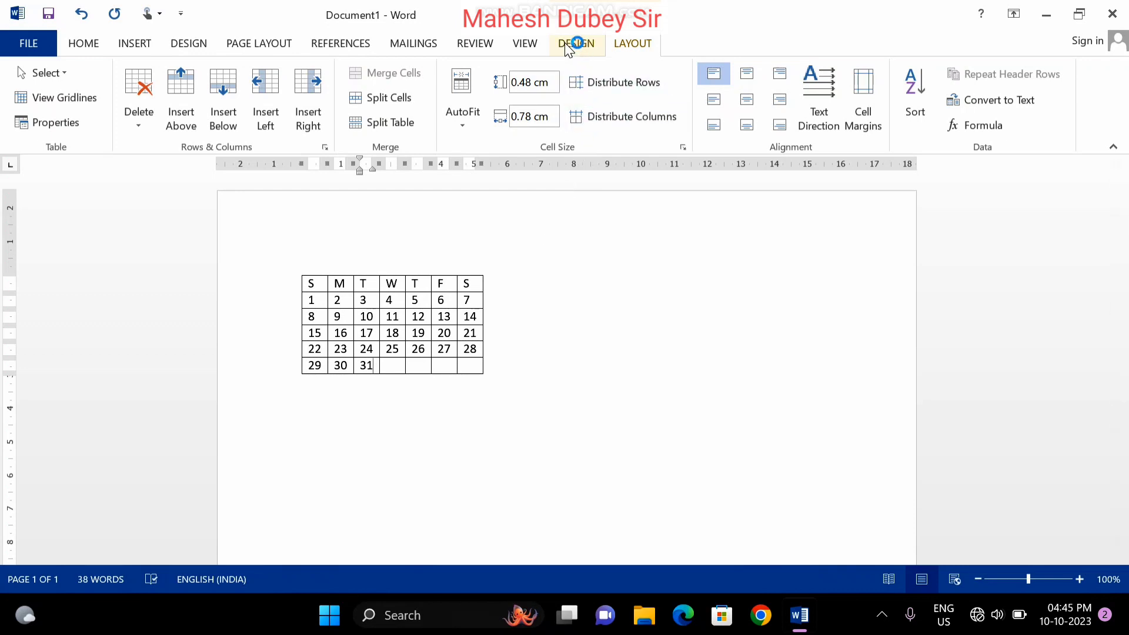
click(669, 117)
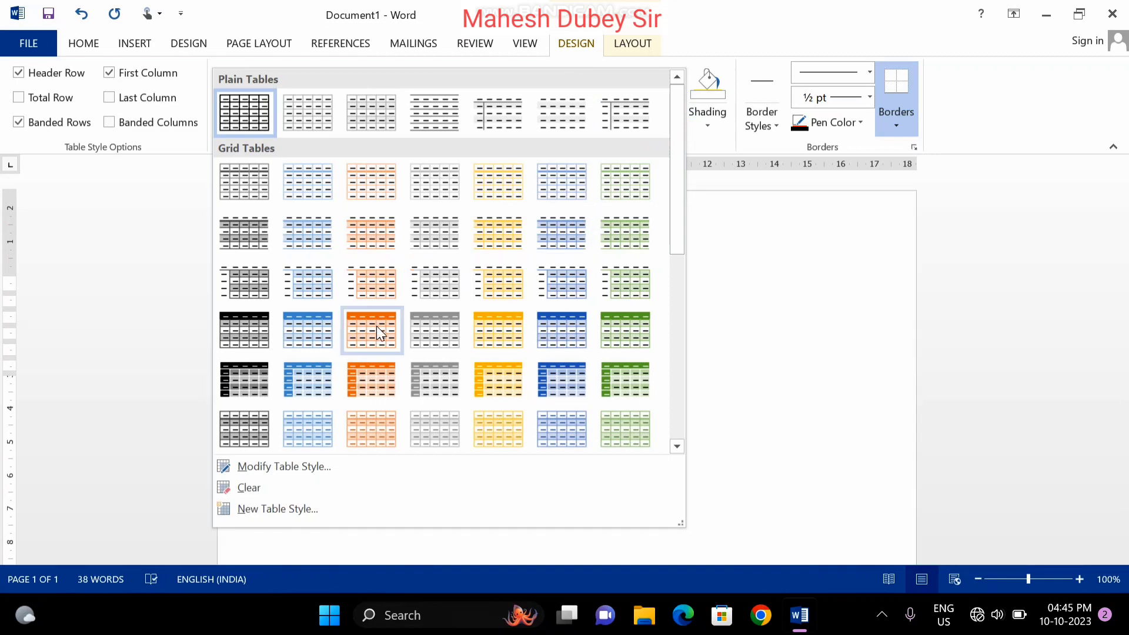
click(369, 331)
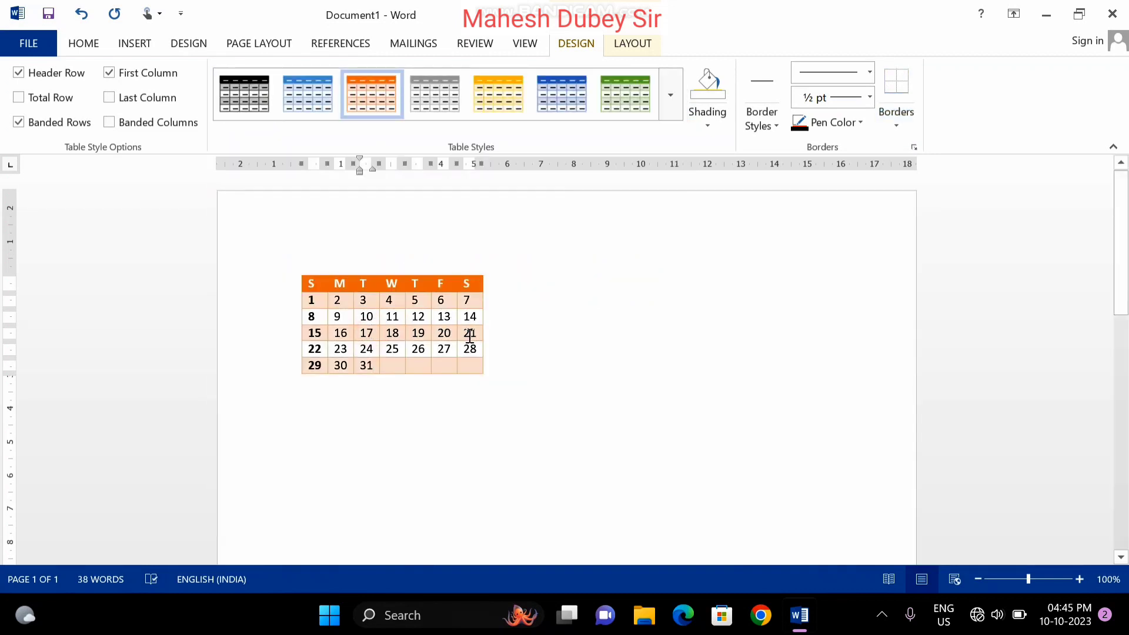
key(ctrl+z)
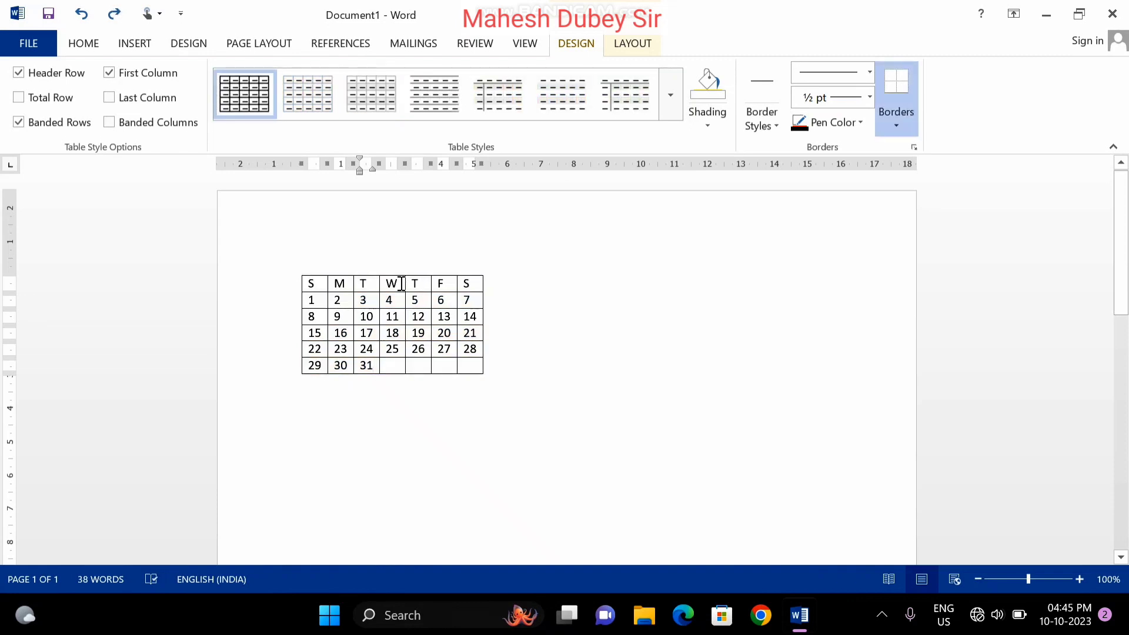
Insert a row above the weekday row and merge its cells into one.
click(397, 284)
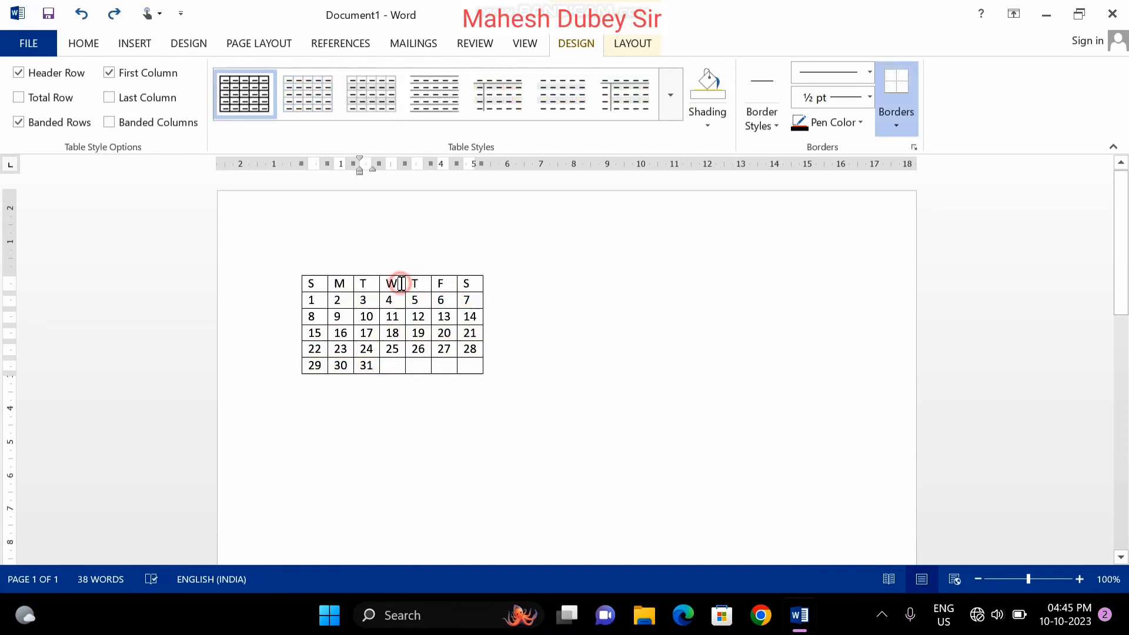
click(627, 47)
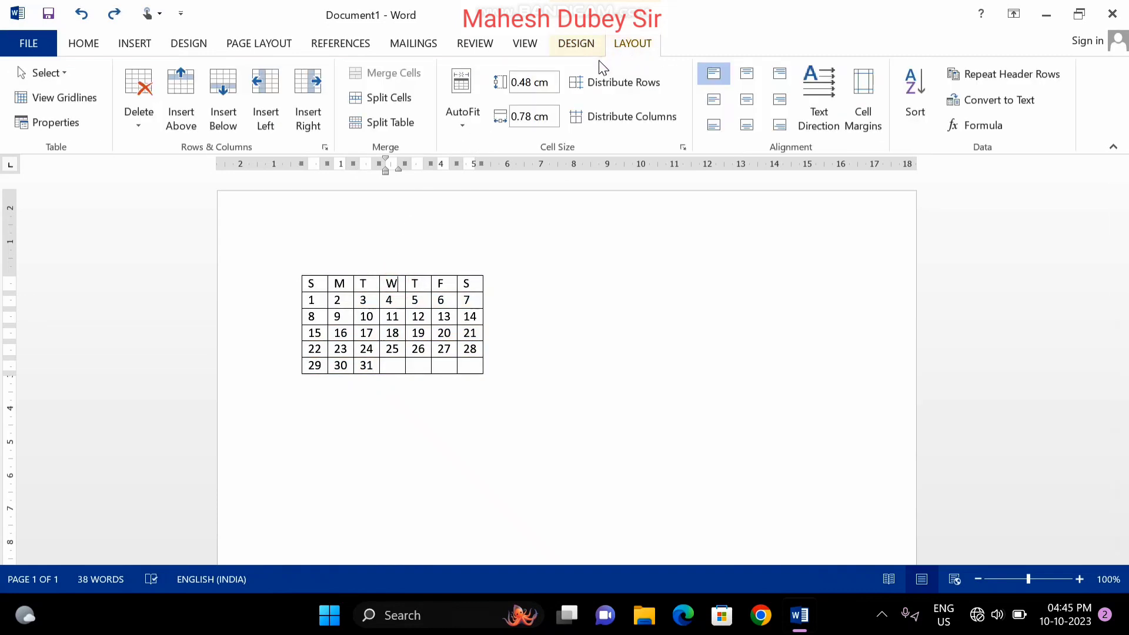
click(188, 92)
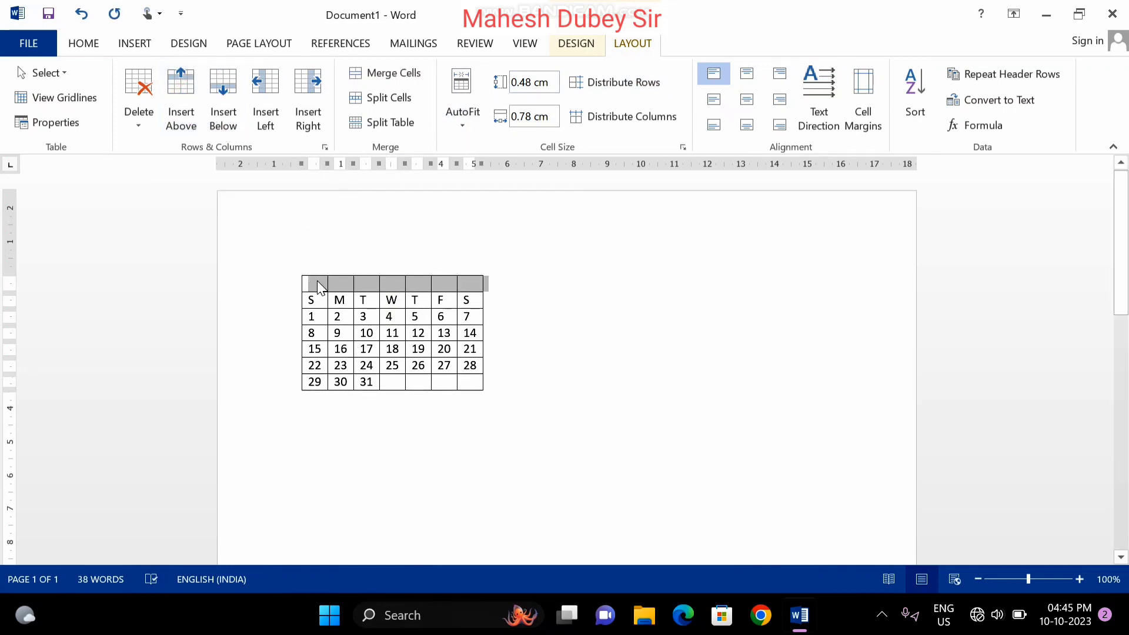
click(389, 76)
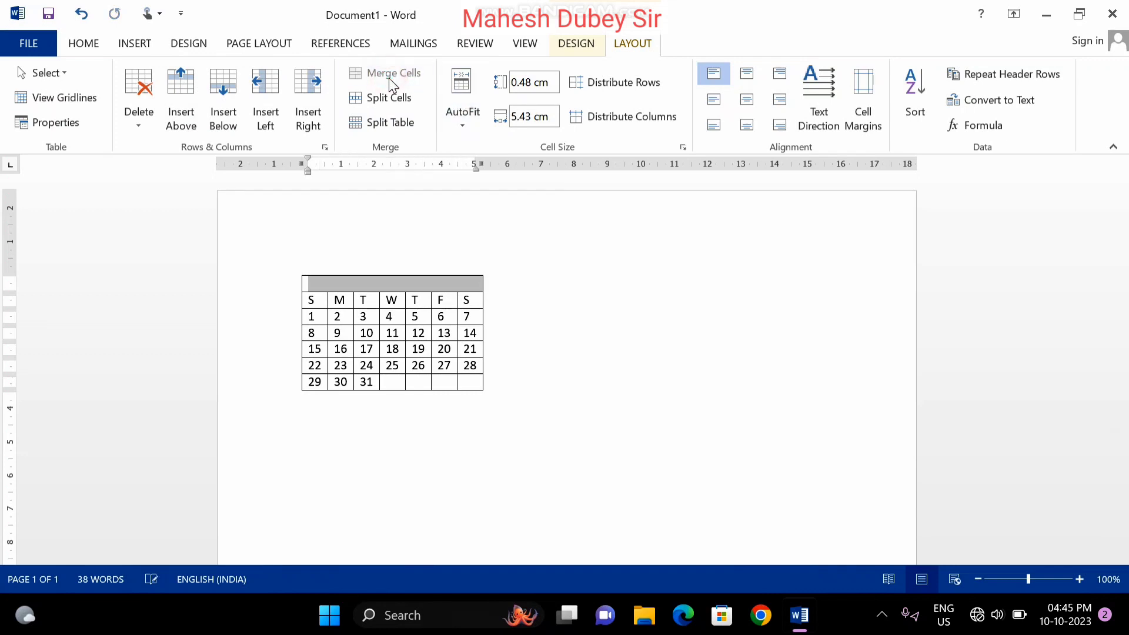
Enter October in the merged heading row and centre it both horizontally and vertically.
click(391, 282)
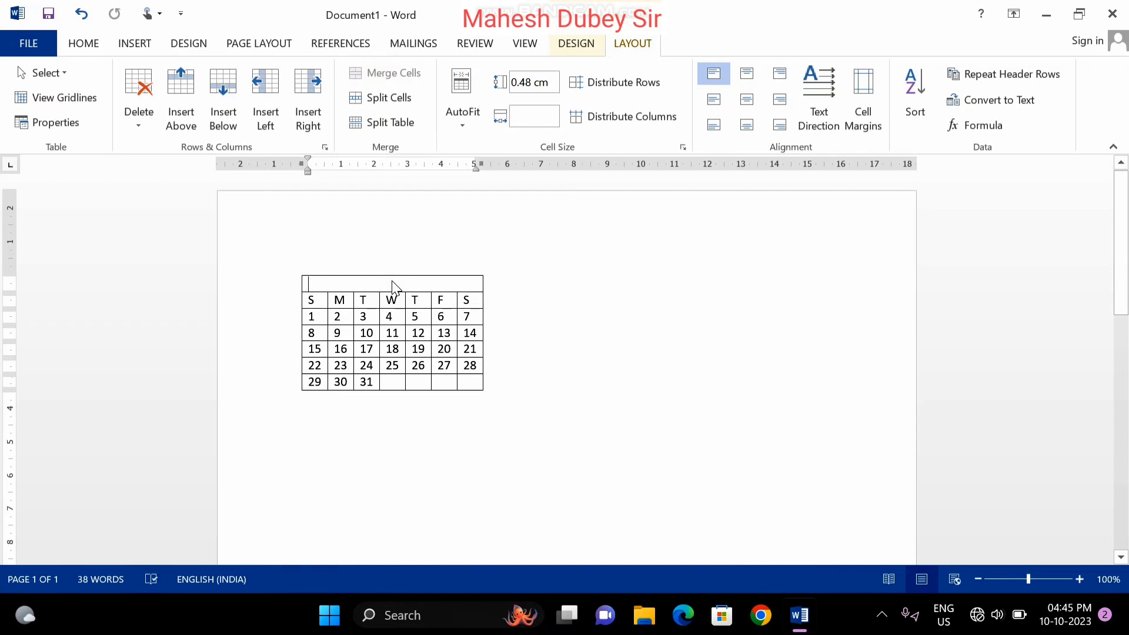
text(Oc)
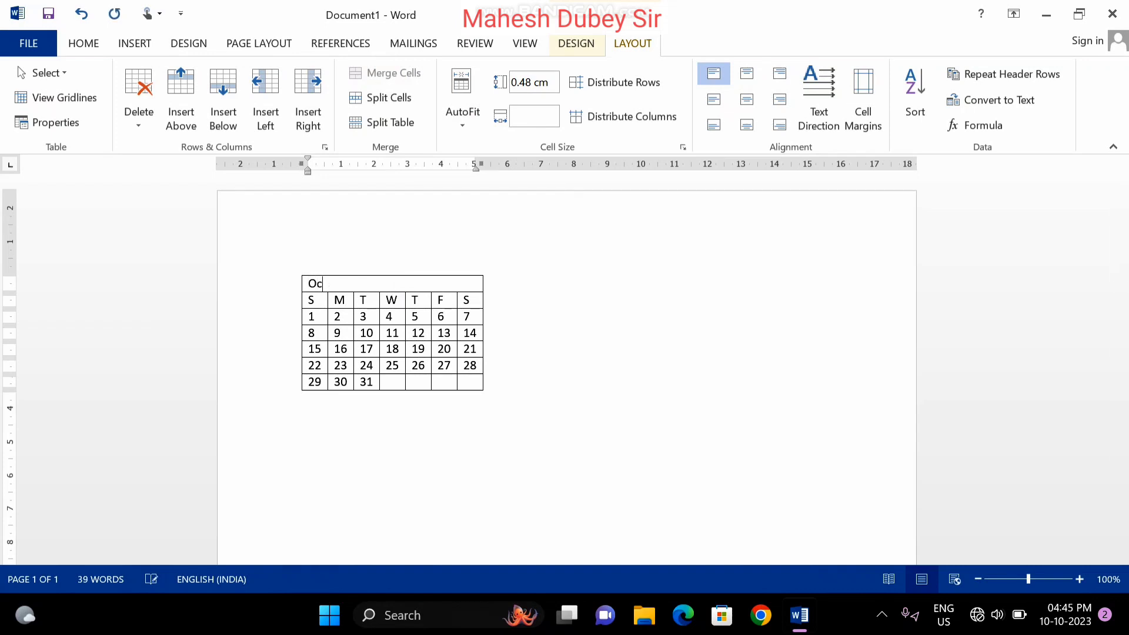
text(to)
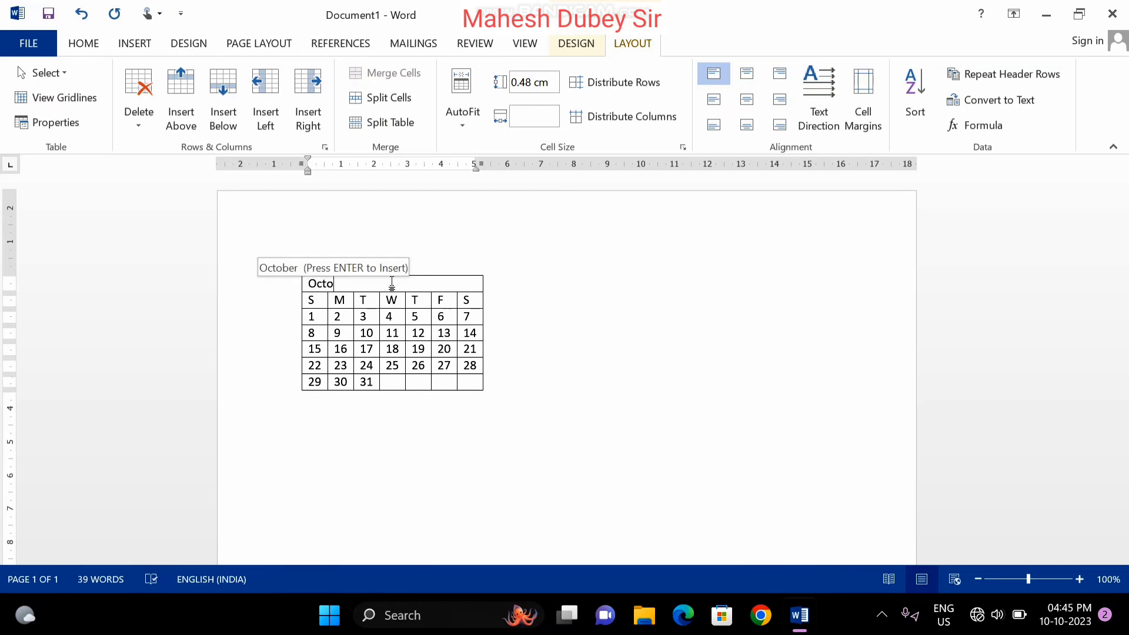
text(b)
key(Return)
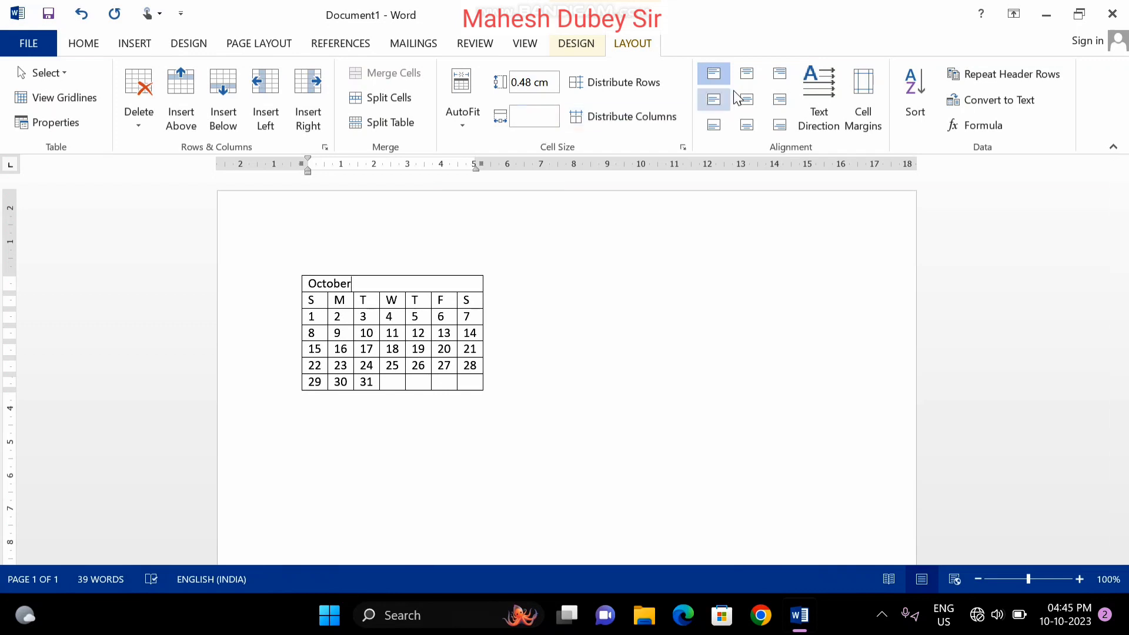
click(746, 100)
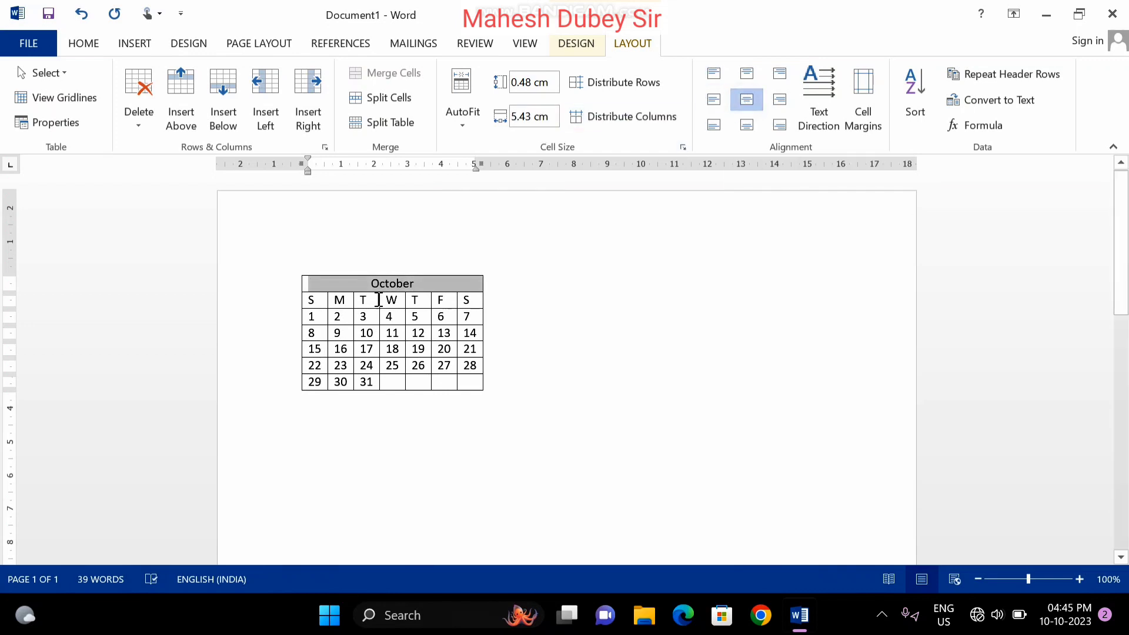
Apply the orange grid table style with a solid header row and banded rows to the calendar.
click(397, 298)
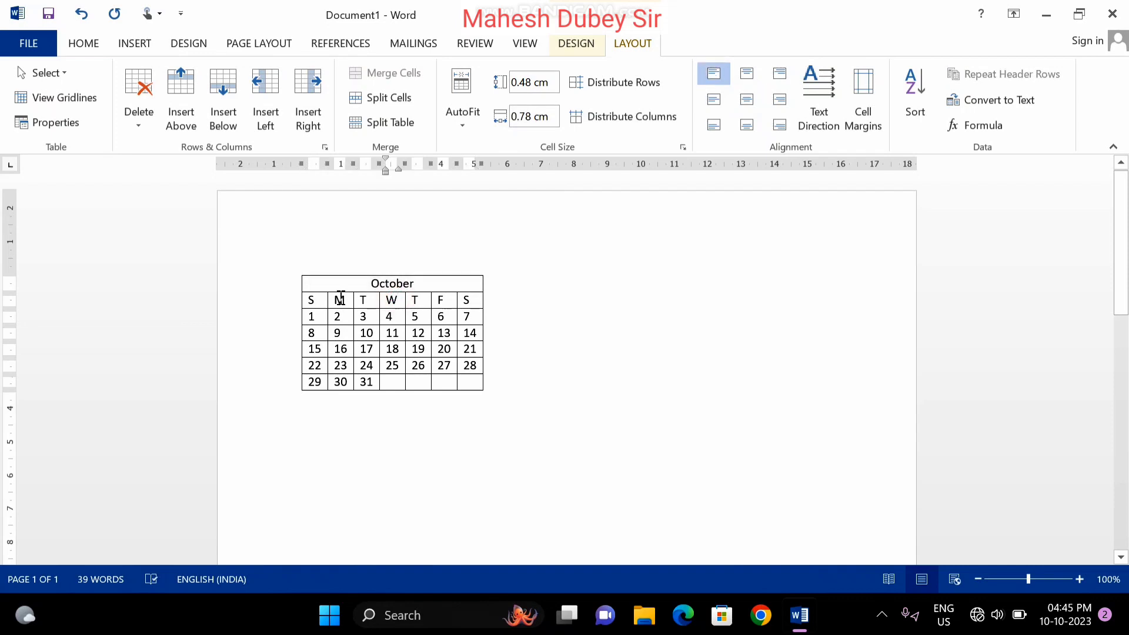
click(579, 44)
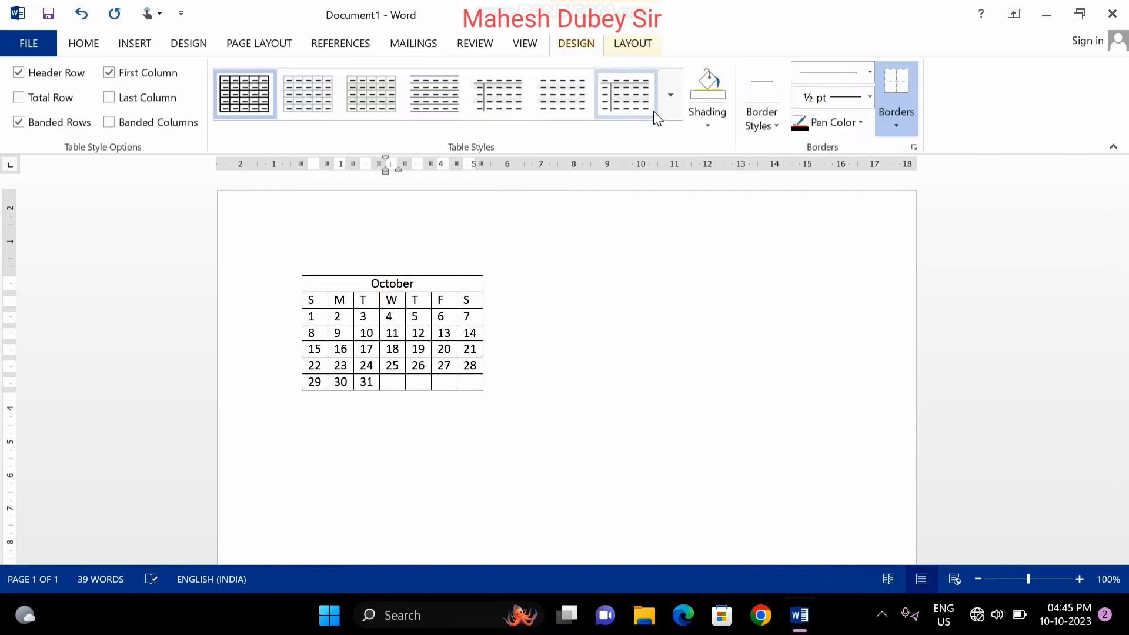
click(688, 113)
click(673, 100)
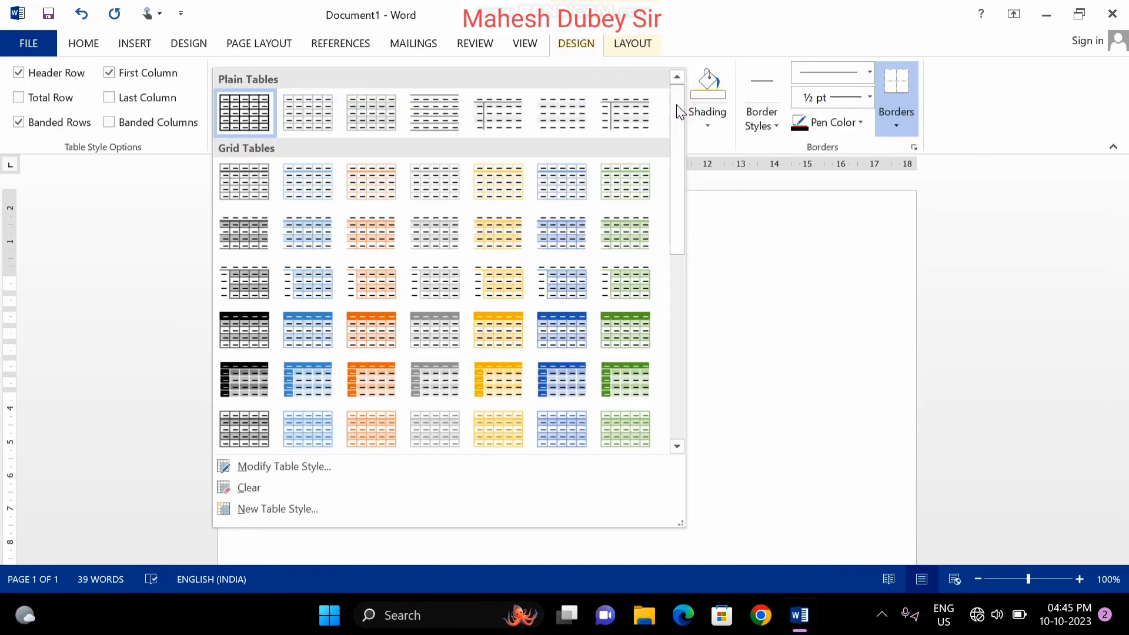
click(370, 326)
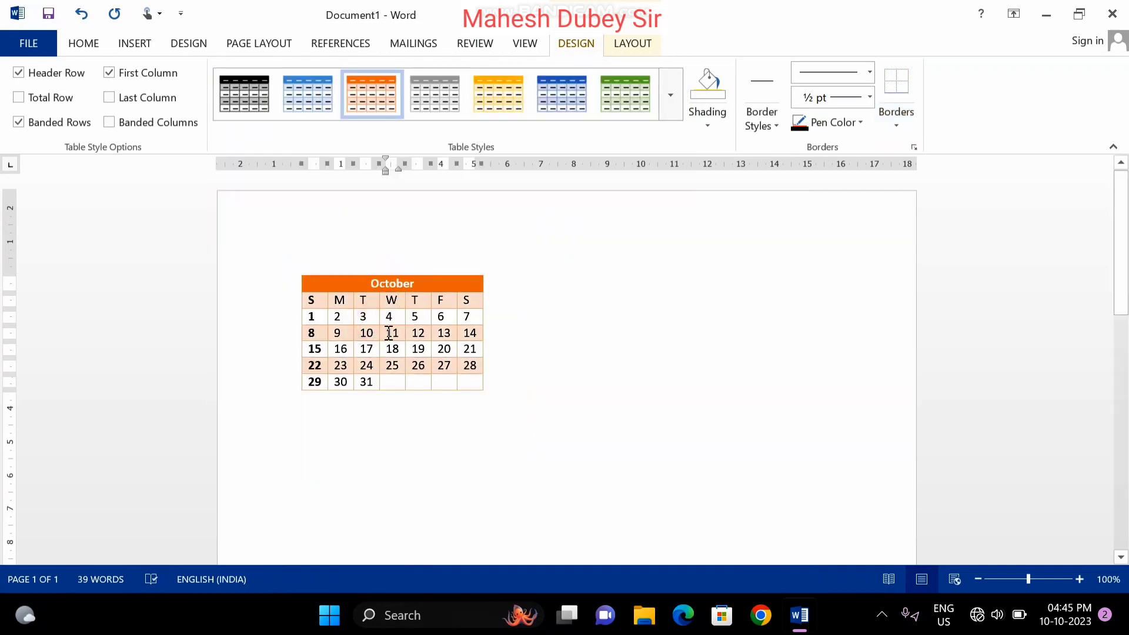
Shade the calendar's weekday row with the standard red colour.
click(388, 333)
drag(310, 300, 468, 300)
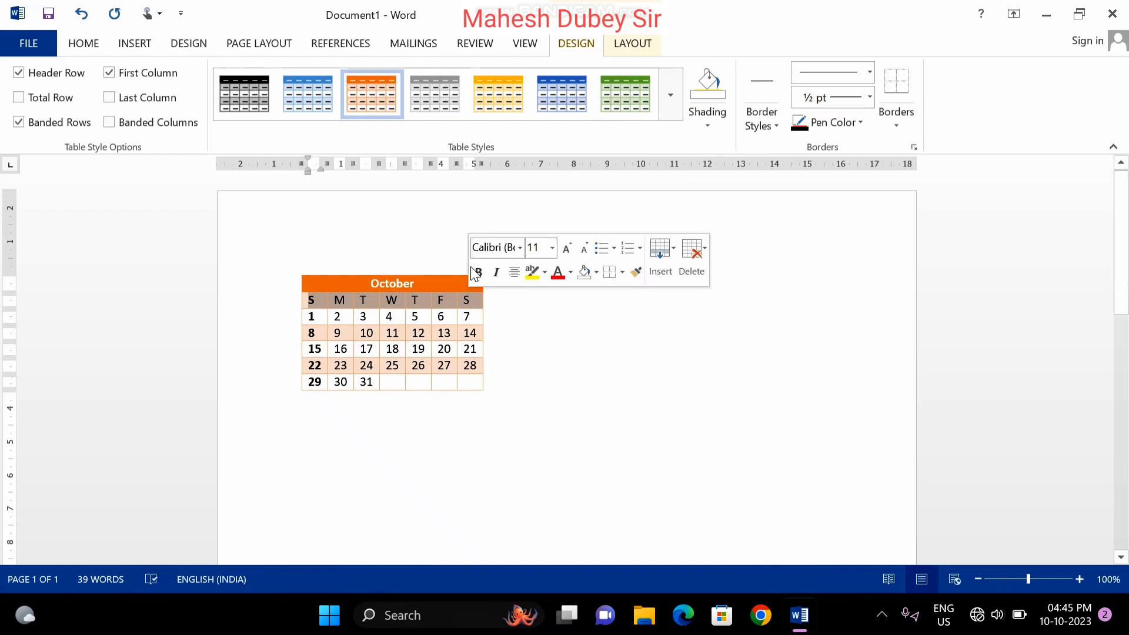
click(706, 125)
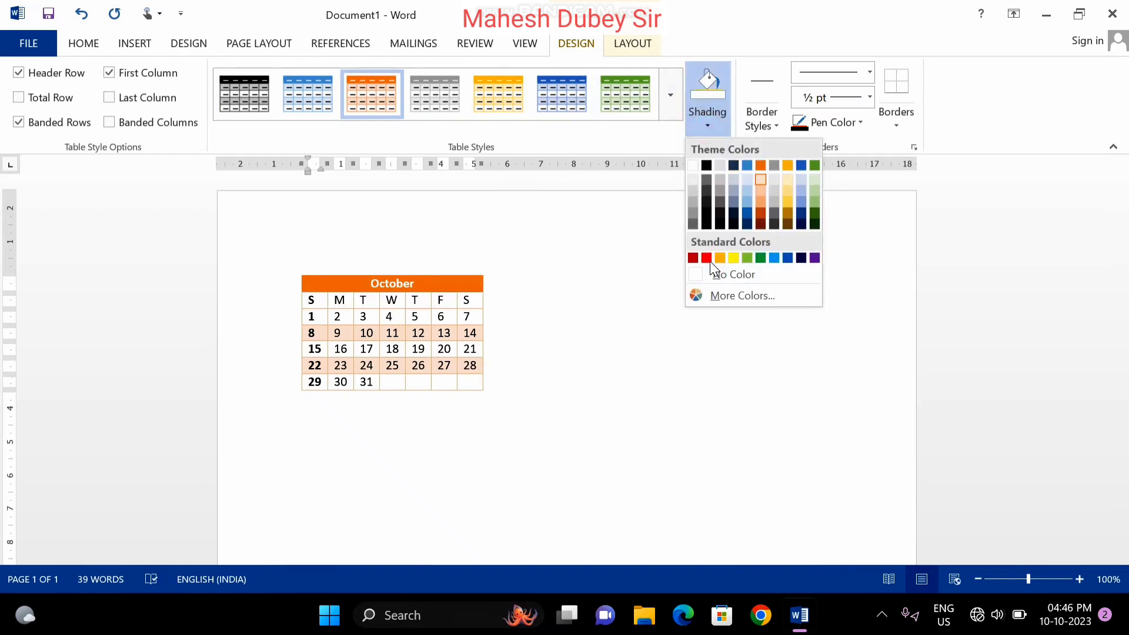
click(707, 257)
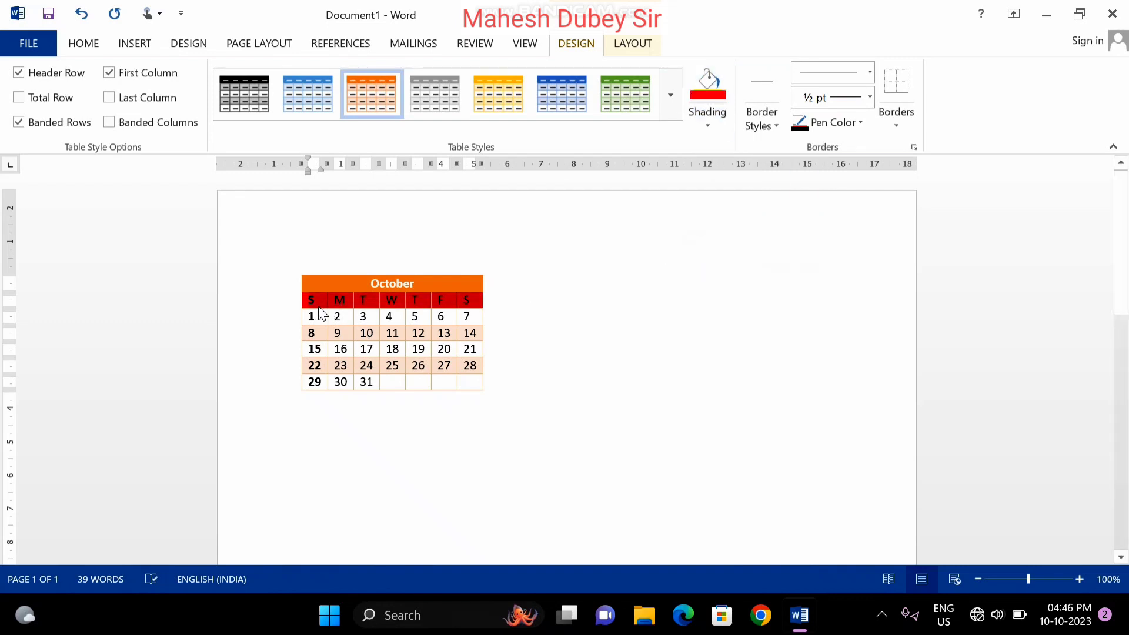
Shade the Sunday dates 1 to 29 in the first column red as well.
drag(311, 348, 315, 382)
click(698, 103)
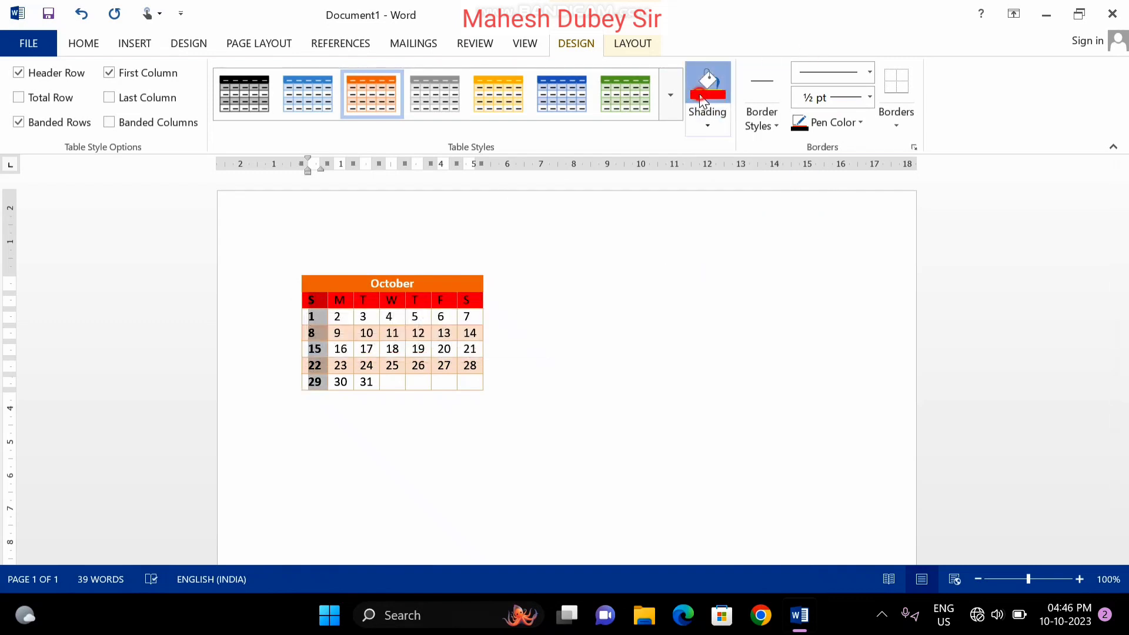
click(506, 325)
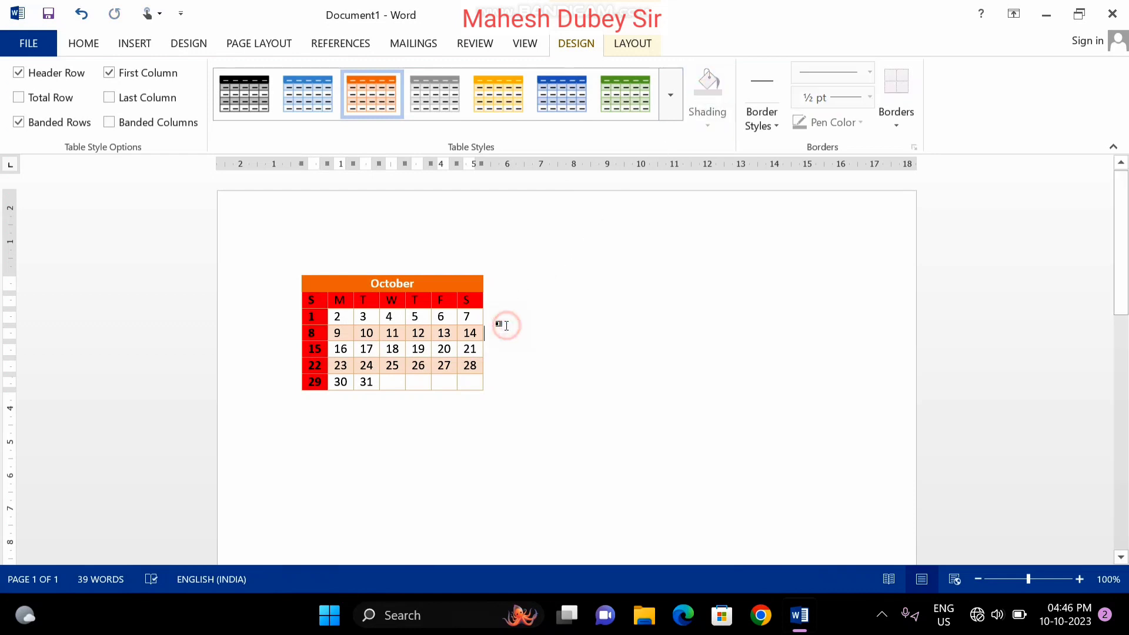
click(450, 351)
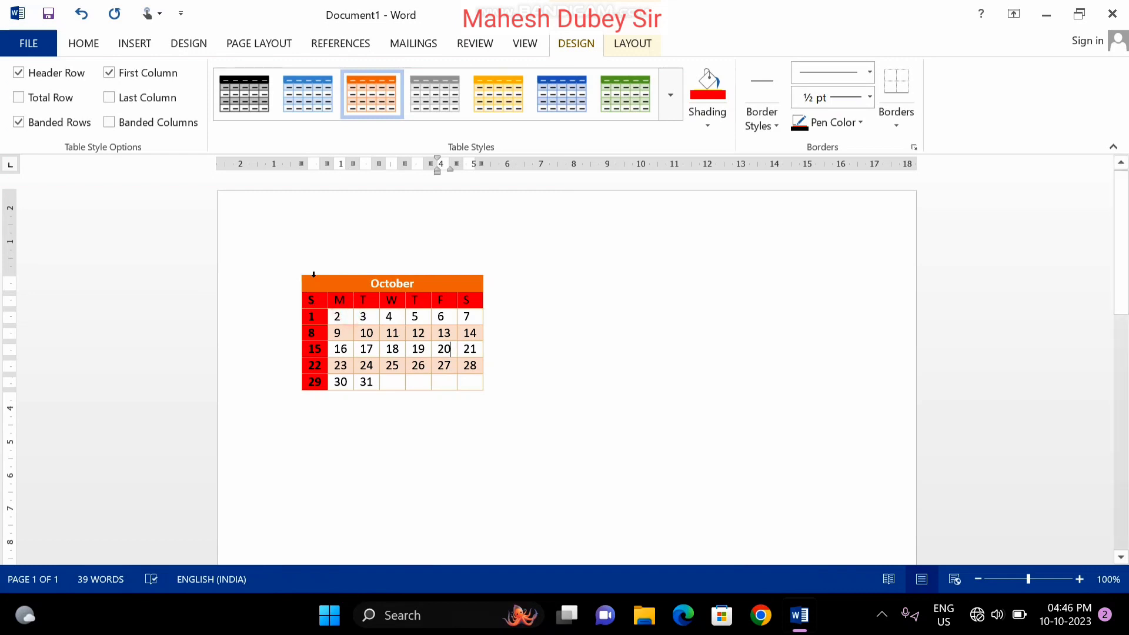
click(331, 285)
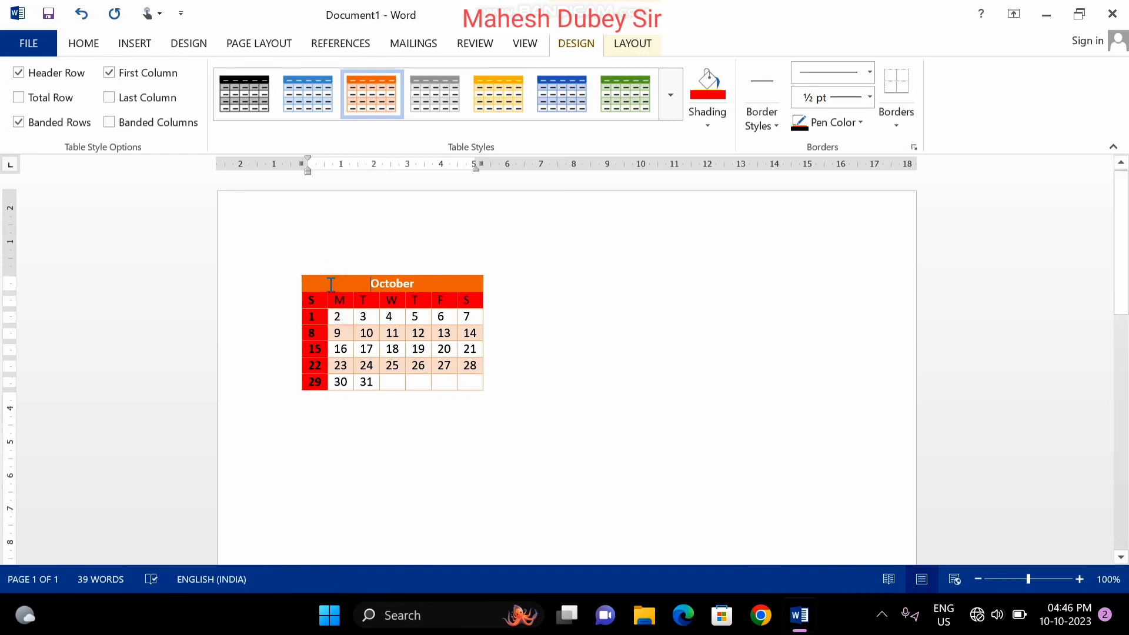
click(287, 275)
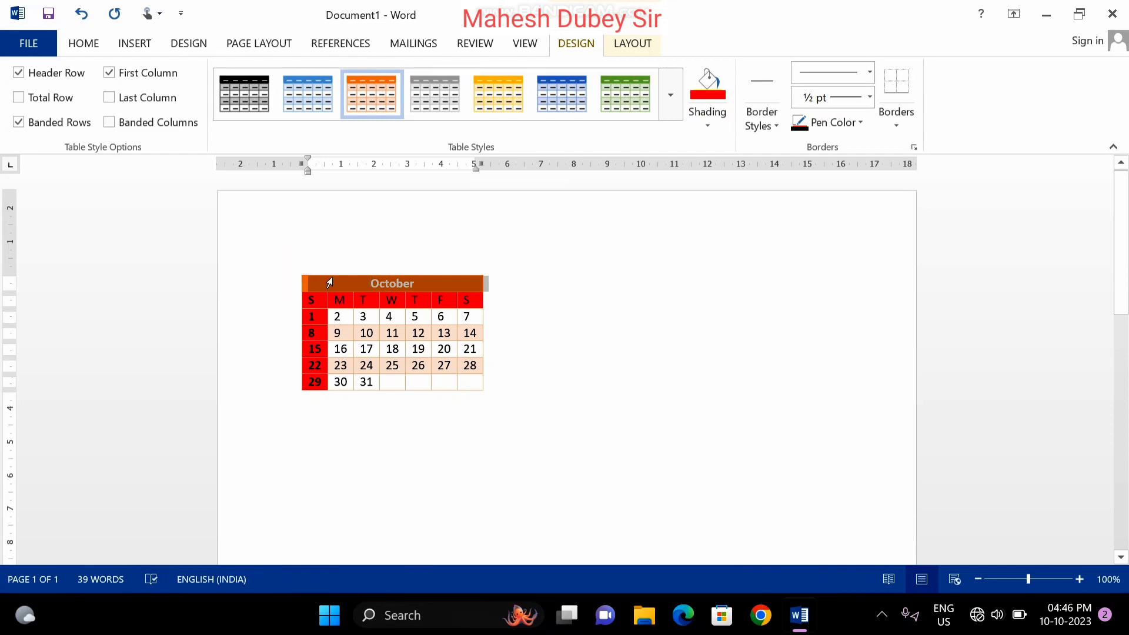
click(446, 334)
click(595, 316)
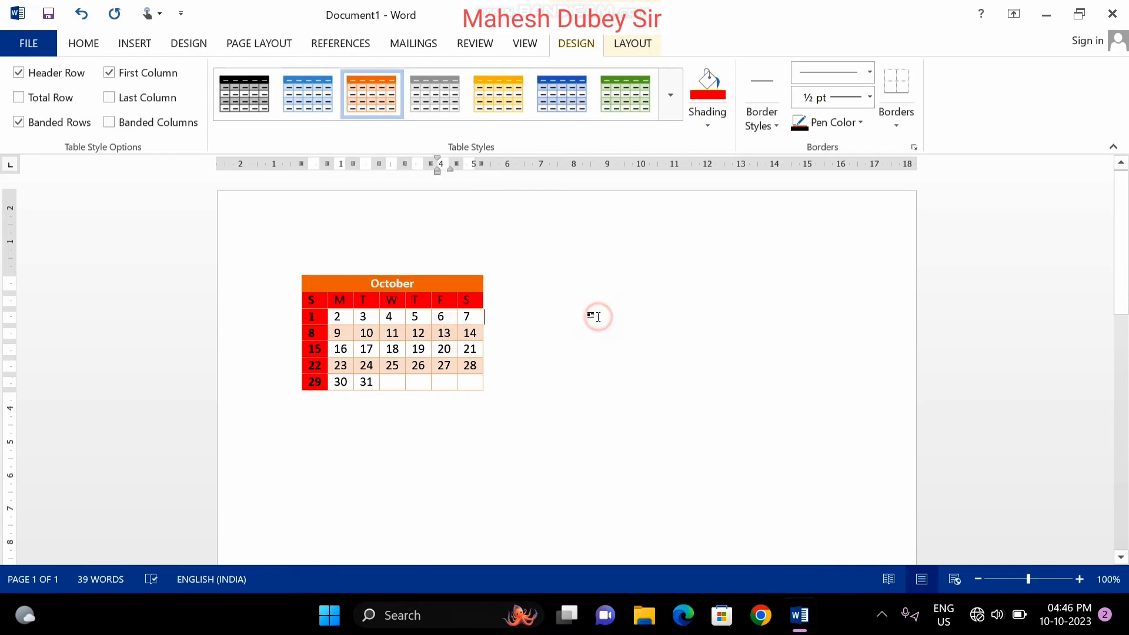
Insert a second table with six columns and four rows below the calendar.
click(580, 411)
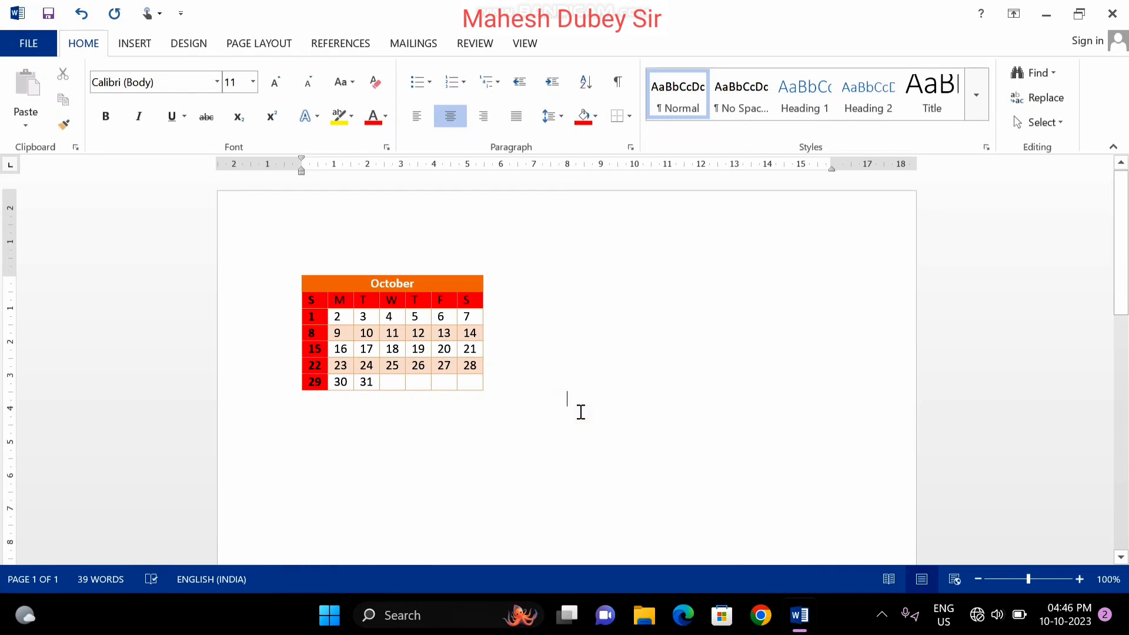
click(135, 44)
click(127, 97)
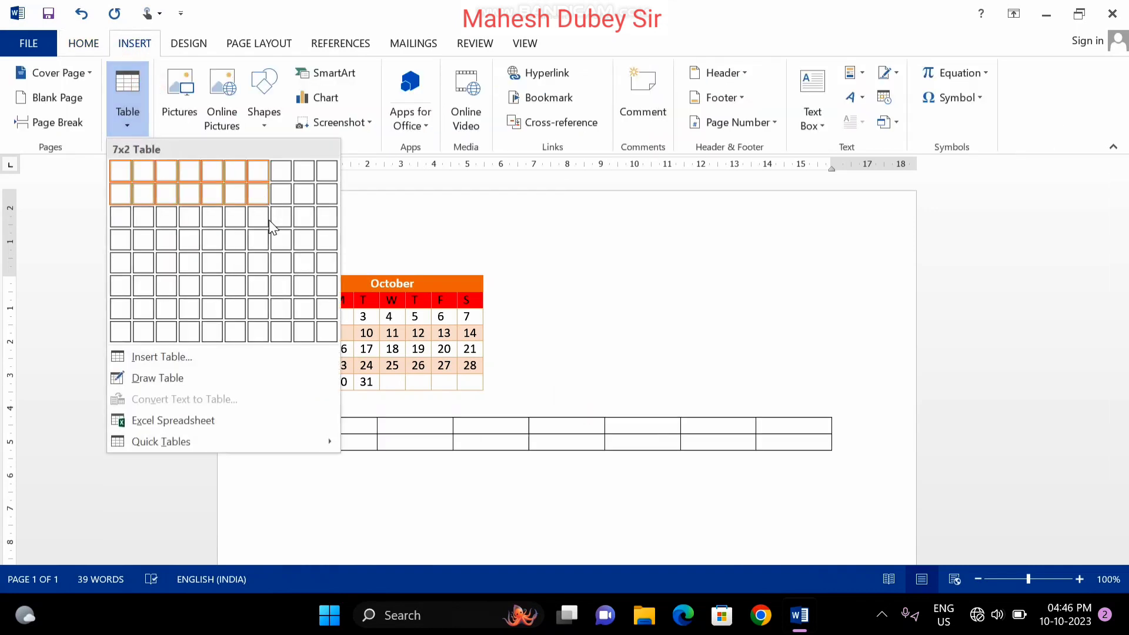
click(246, 237)
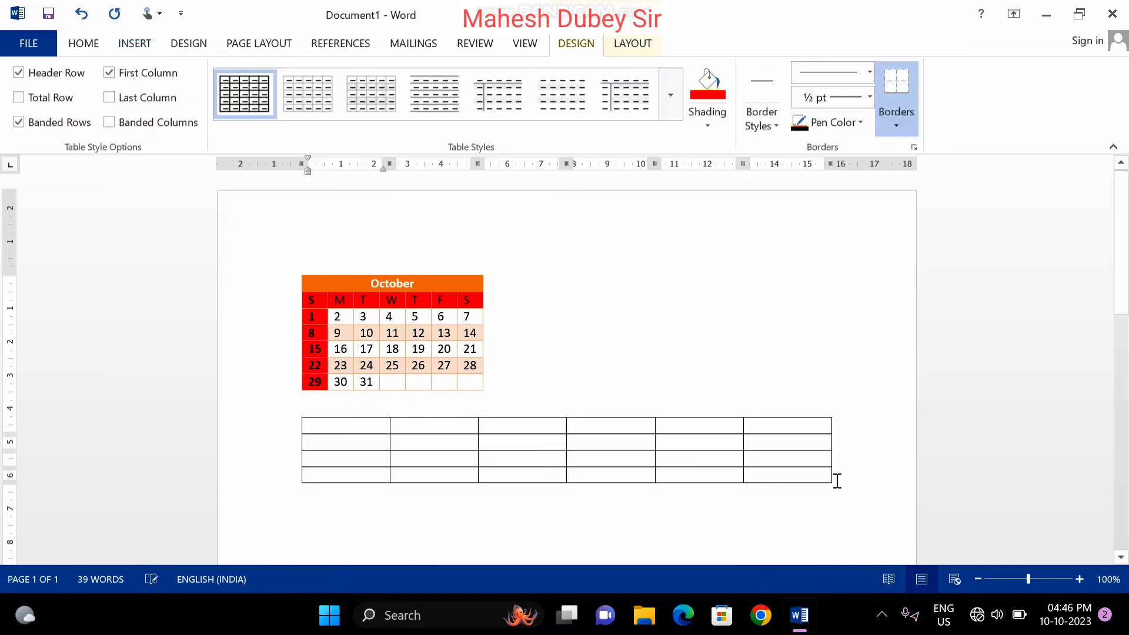
click(827, 478)
drag(830, 482, 735, 486)
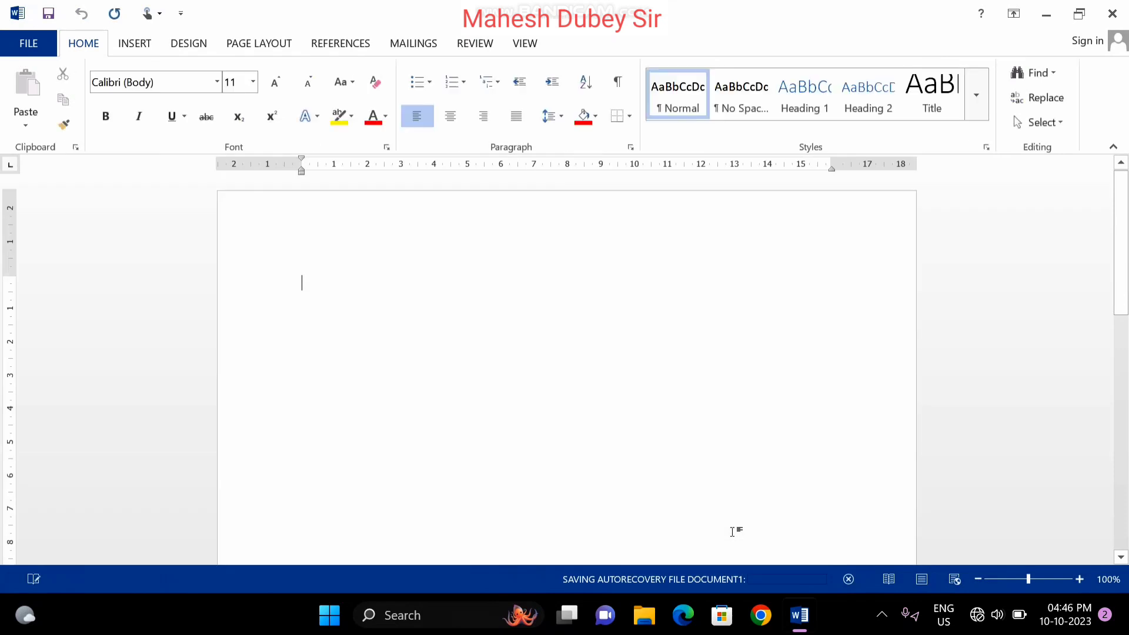
Insert a table with six columns and three rows in the new blank document.
click(134, 43)
click(136, 95)
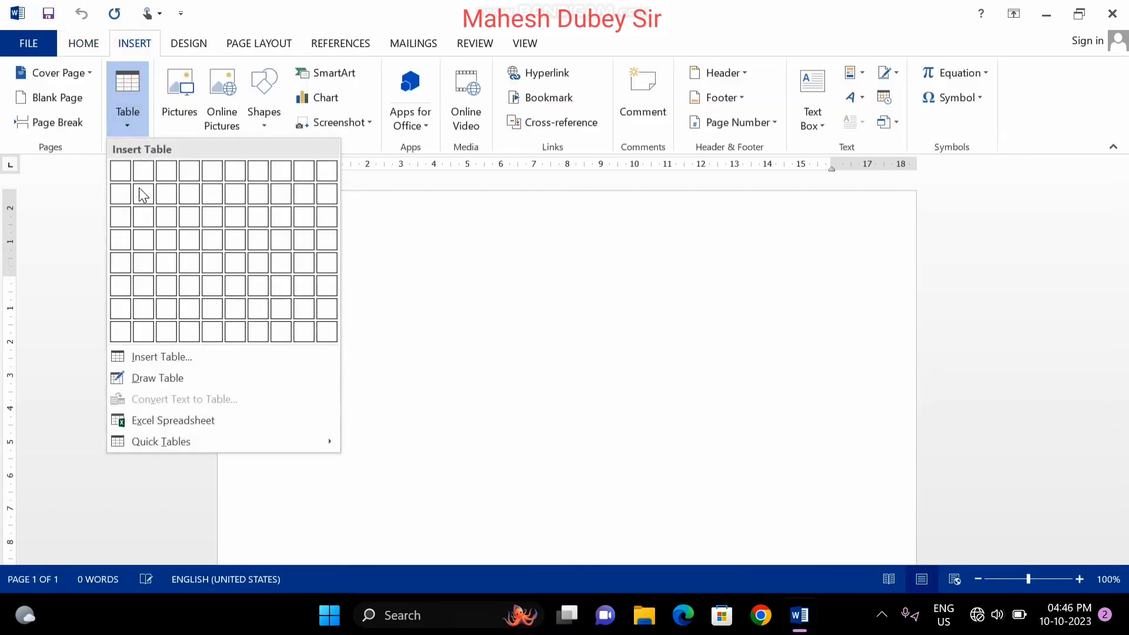
click(236, 225)
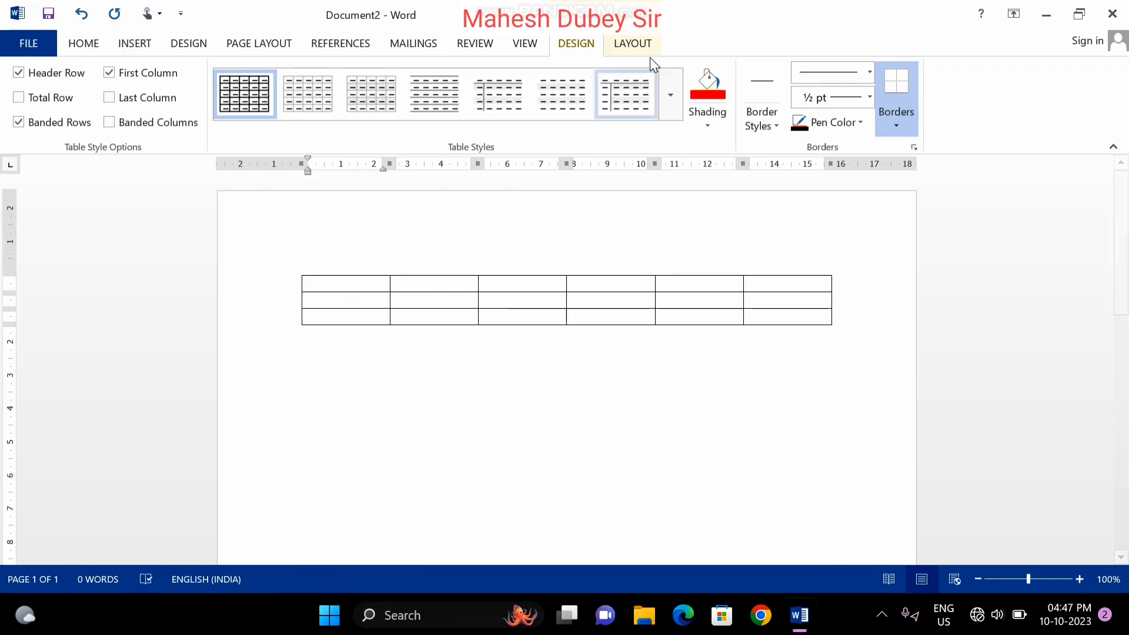
Examine the row height and column width settings of the new six-column table.
click(632, 42)
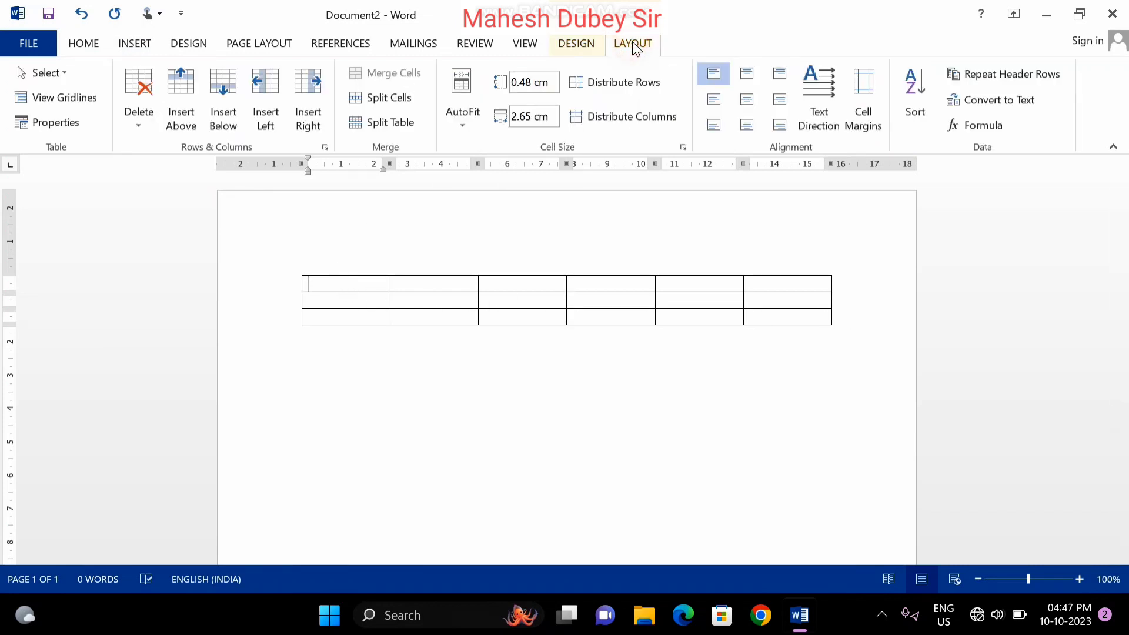
click(550, 84)
click(546, 116)
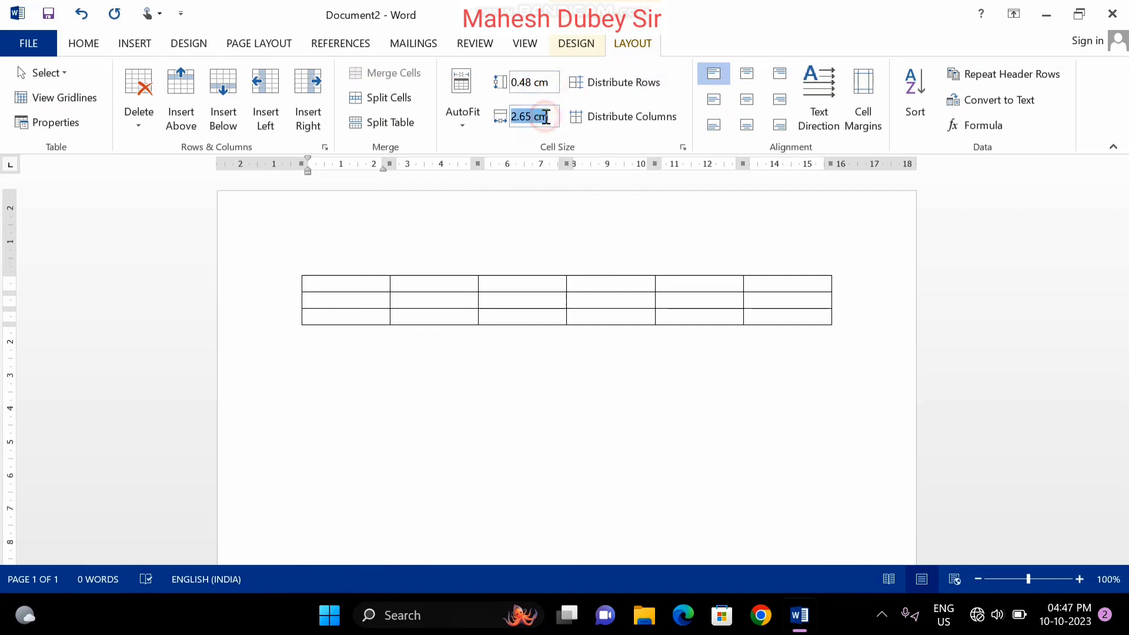
key(Return)
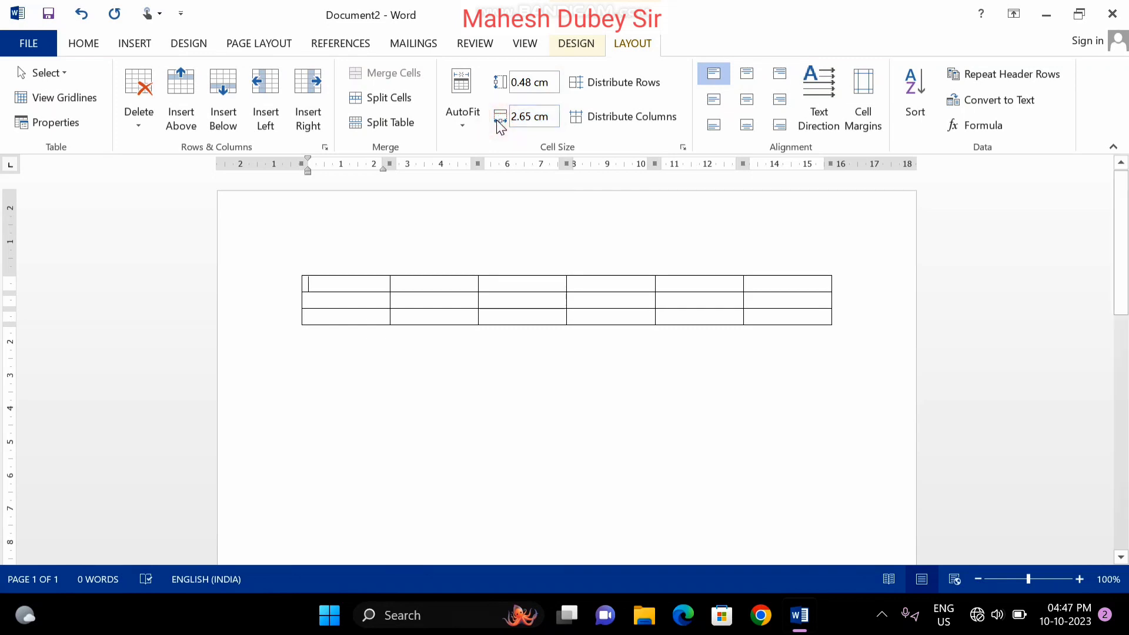
Set the width of the table's first column to 1 cm.
click(531, 116)
drag(510, 116, 559, 117)
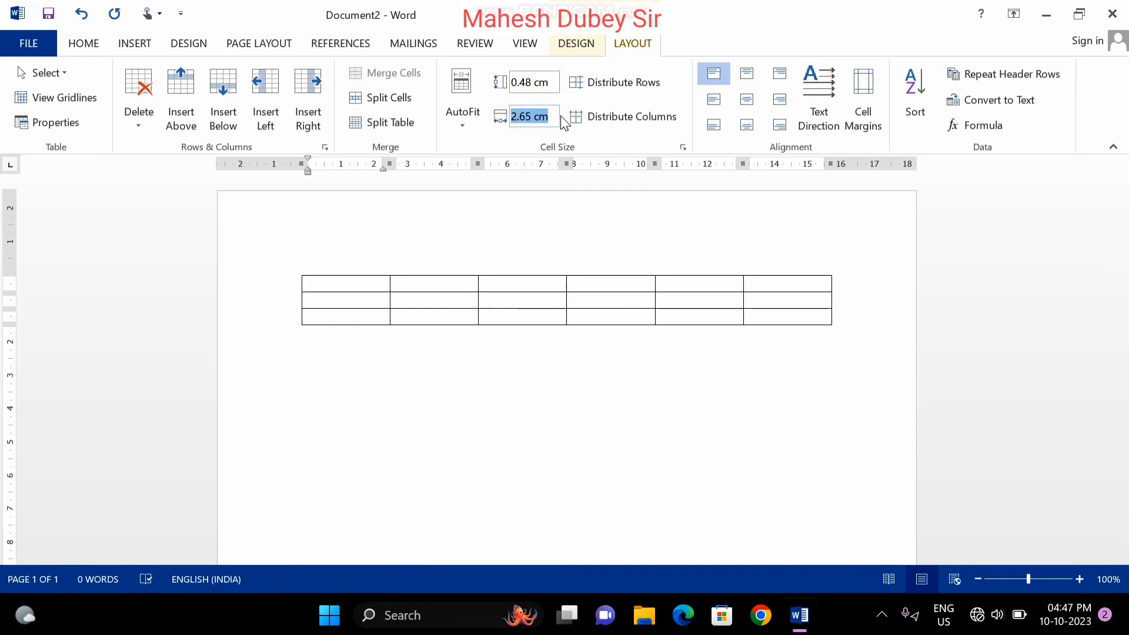
text(1)
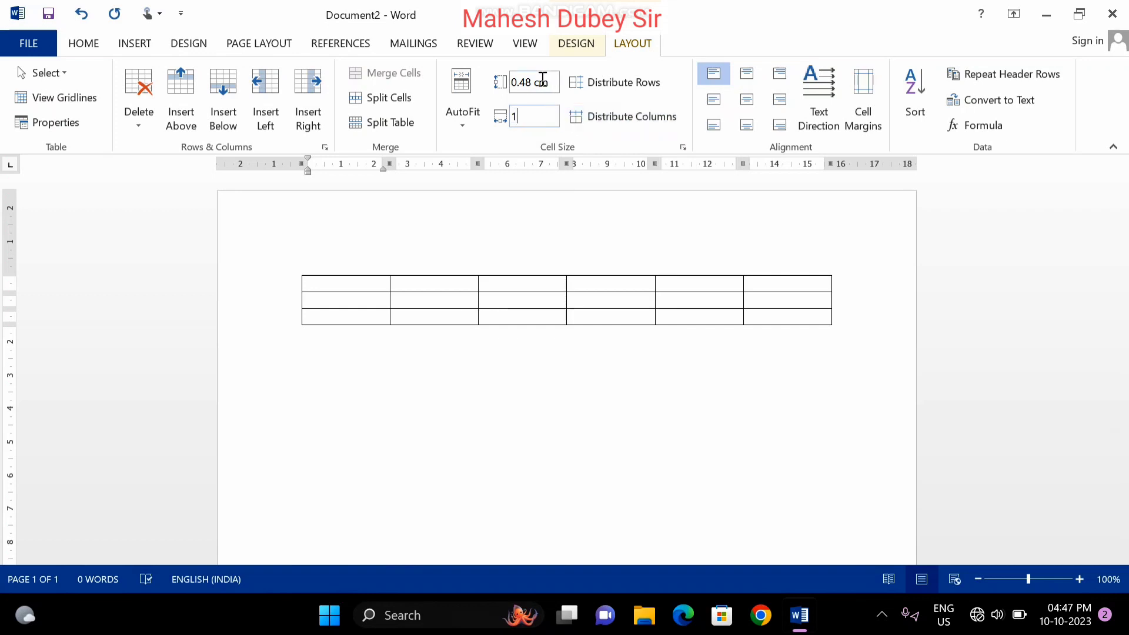
Try a height of 1 cm on the table's first row and undo that height change.
click(510, 82)
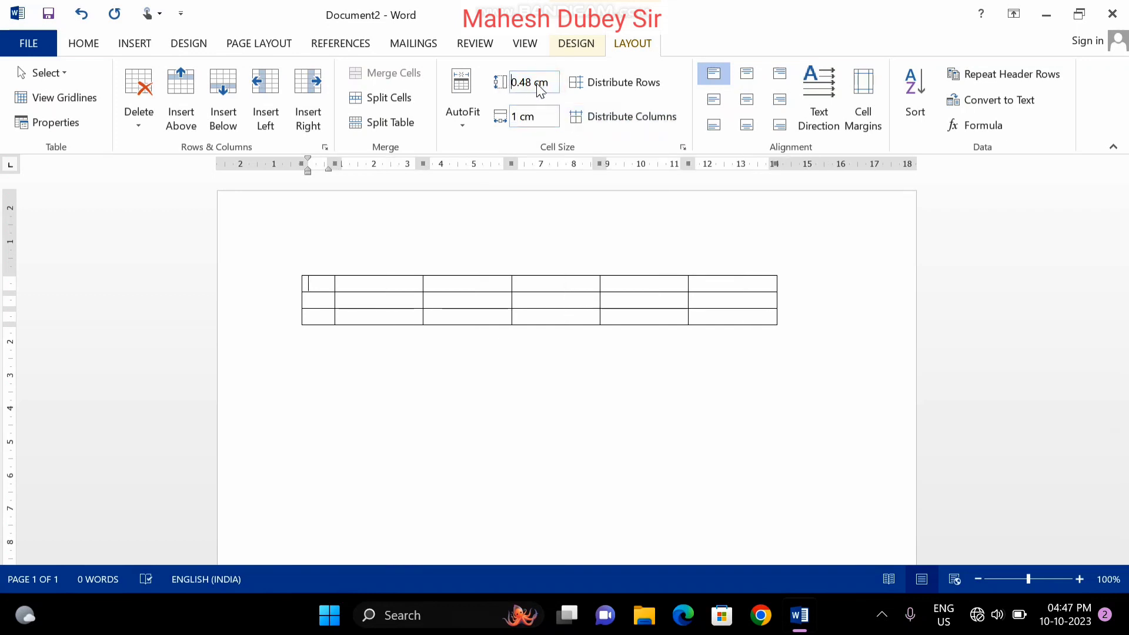
drag(511, 82, 557, 83)
text(1)
click(601, 270)
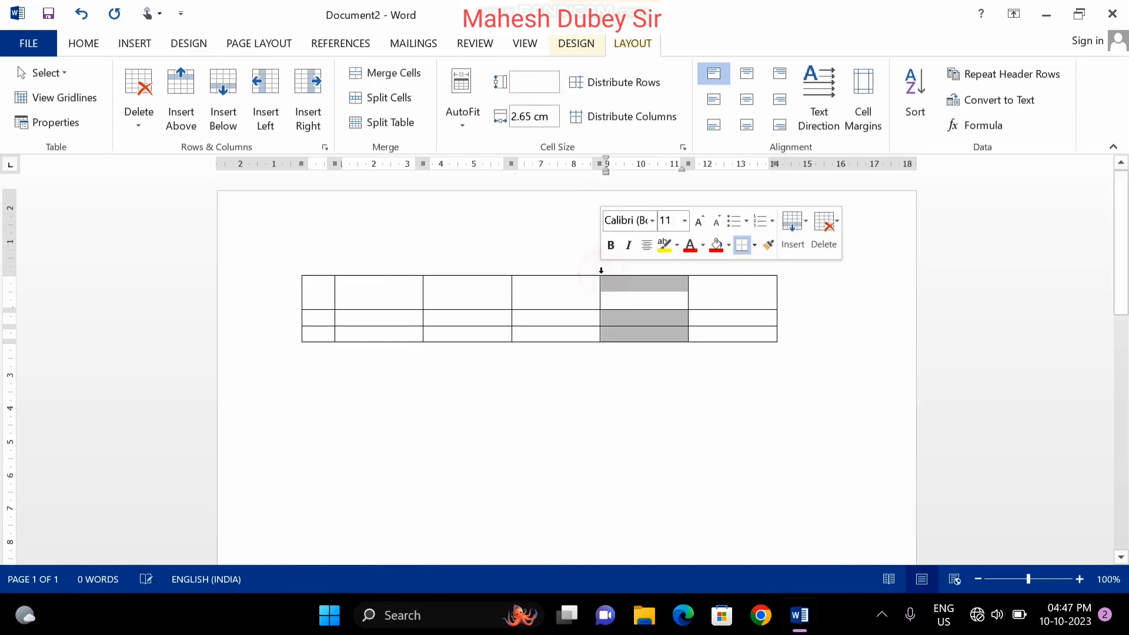
click(650, 315)
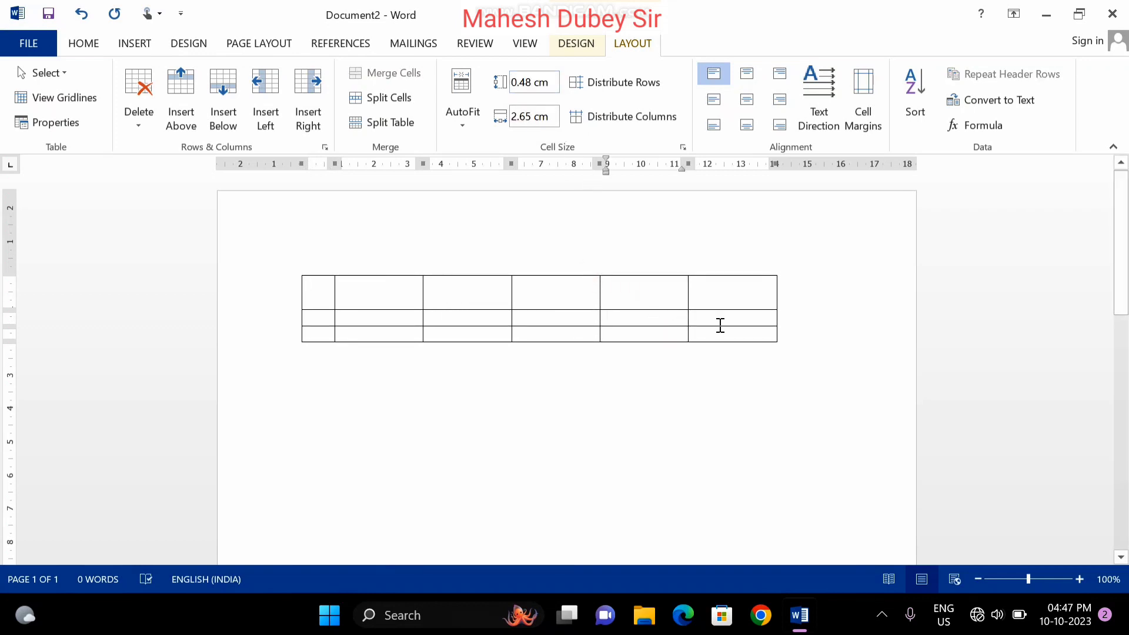
key(ctrl+z)
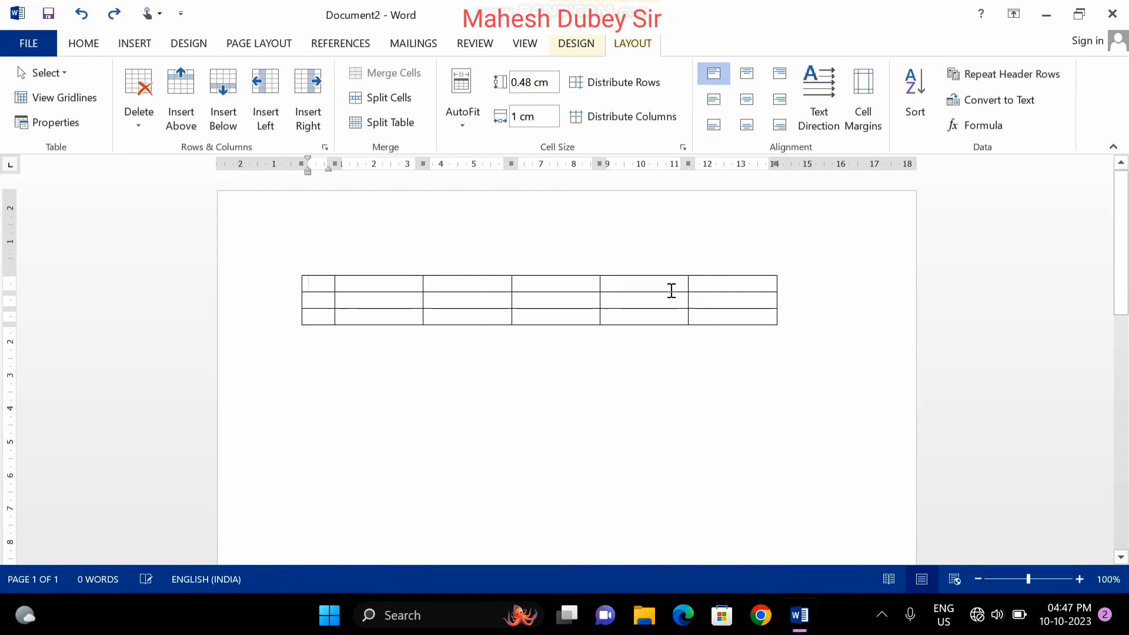
Select the table's entire first row, and separately its entire first column.
click(294, 283)
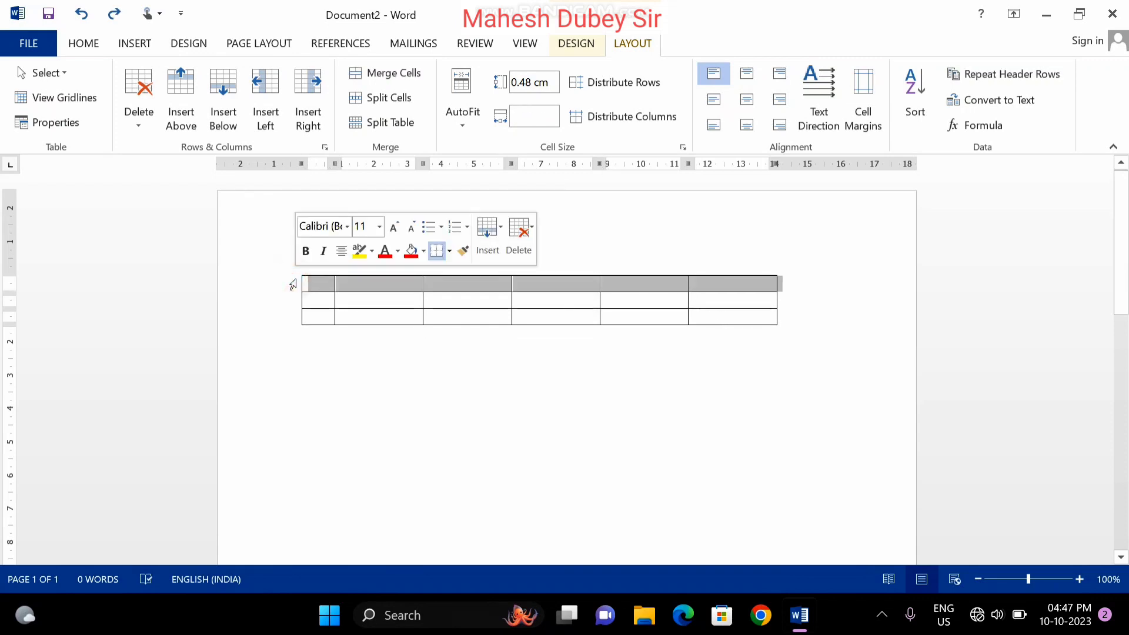
click(323, 287)
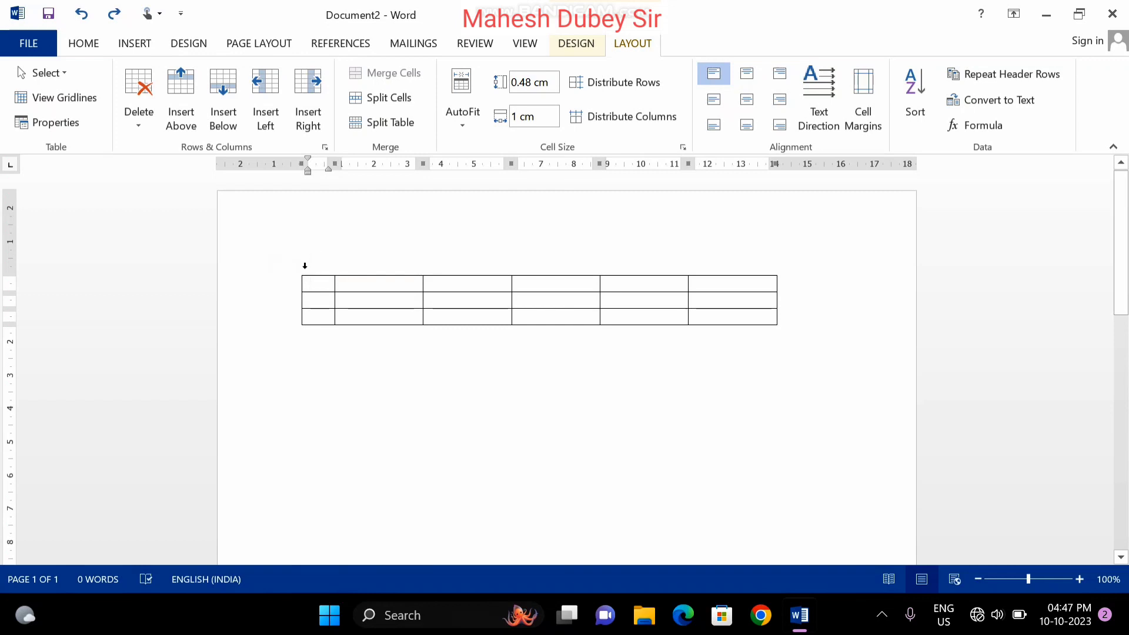
click(293, 290)
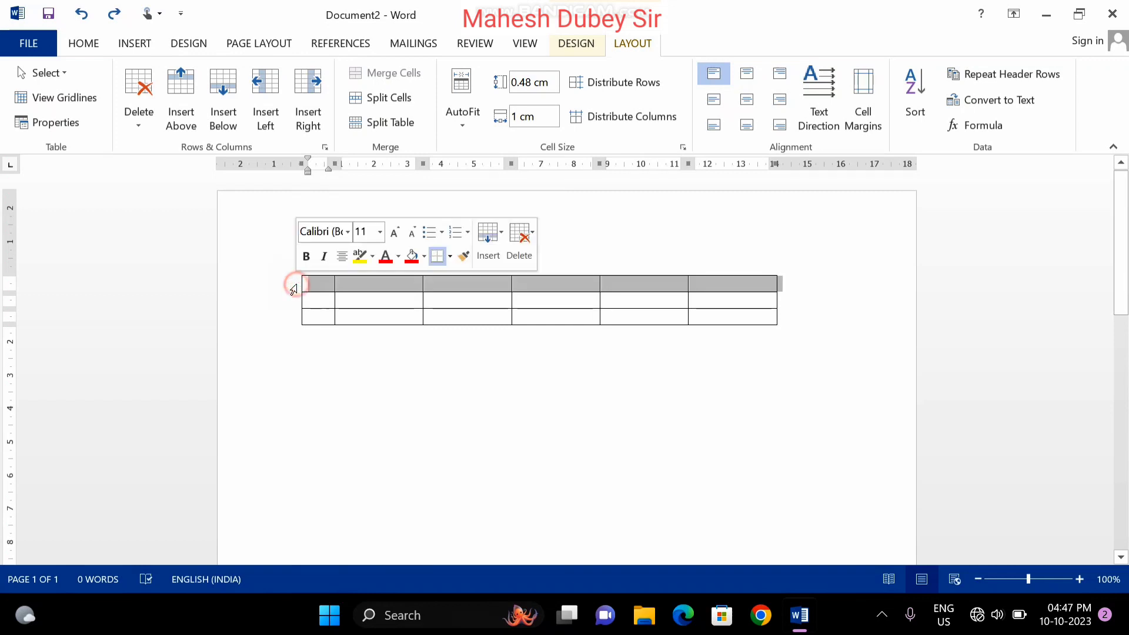
click(361, 326)
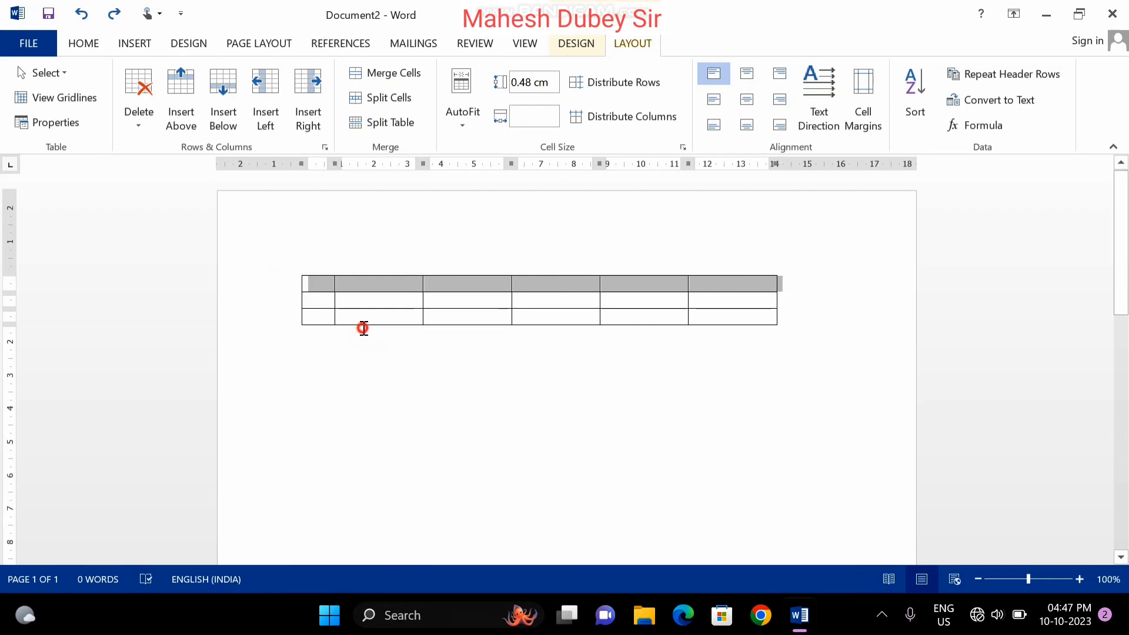
click(321, 257)
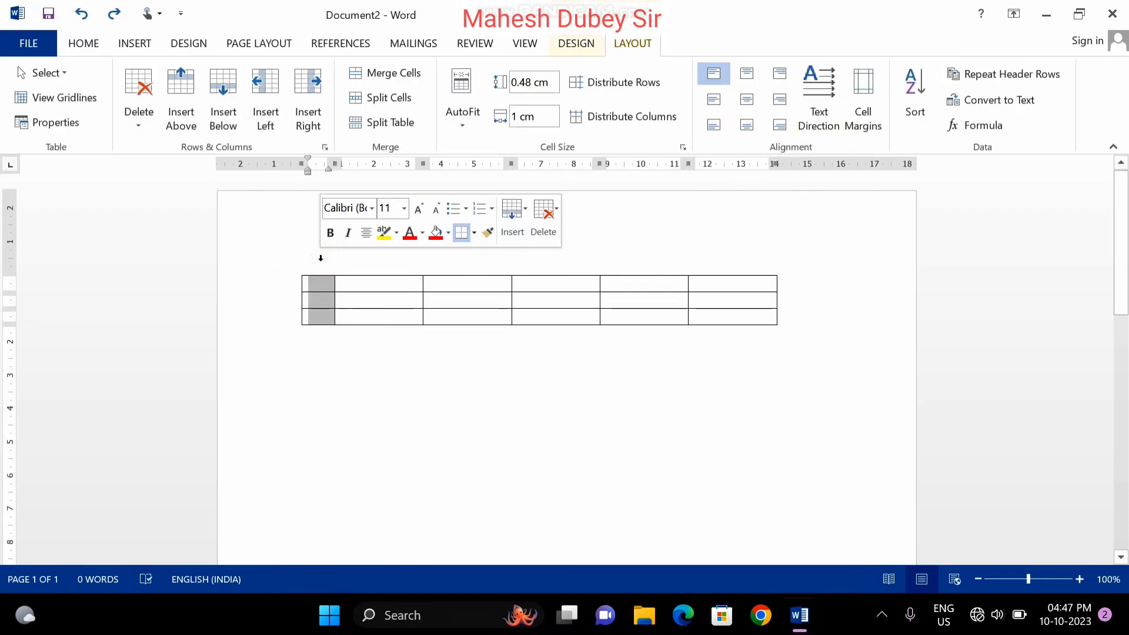
Select the block of cells spanning columns two to four in the first two rows, and clear the selection.
click(385, 286)
drag(385, 286, 552, 293)
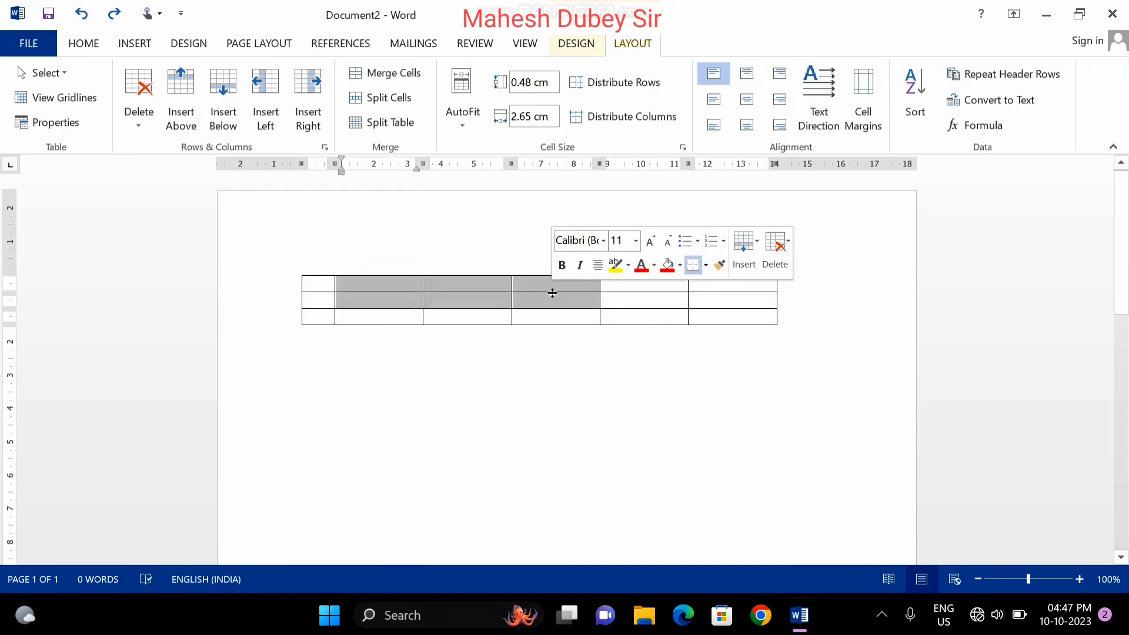
click(529, 315)
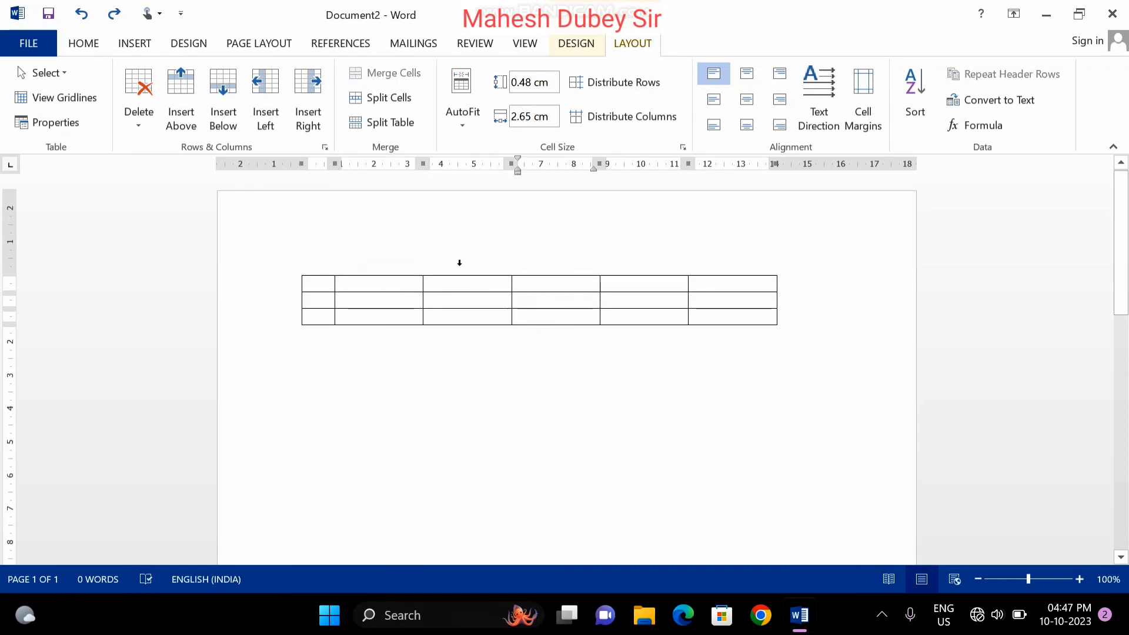
Select the first row, the first column and all three rows of the table in turn, and clear the selection.
click(290, 281)
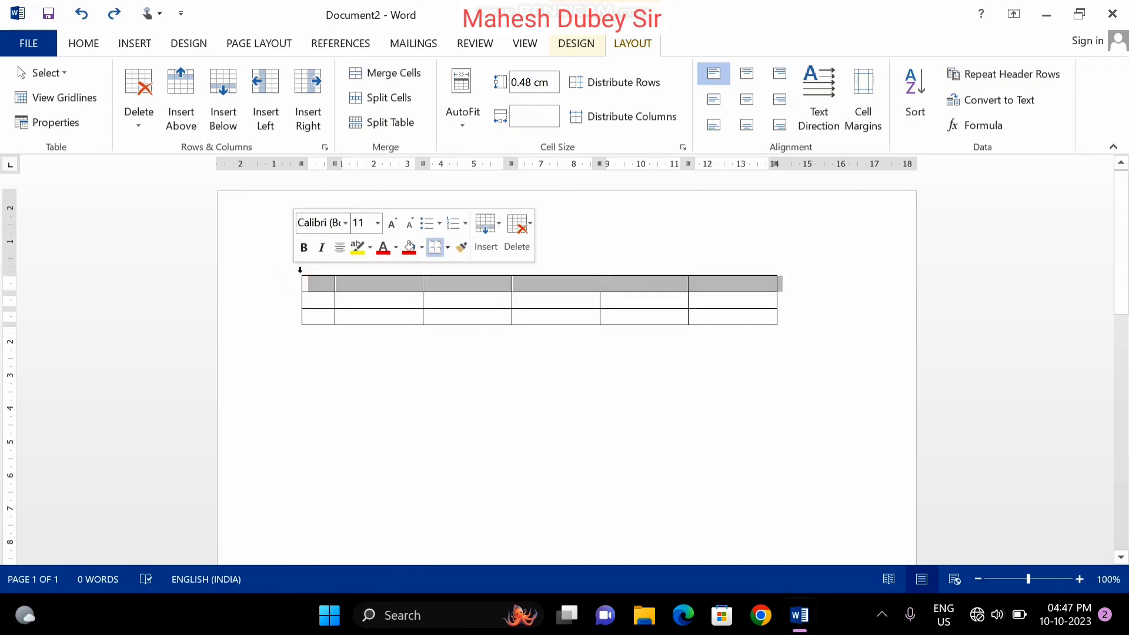
click(303, 268)
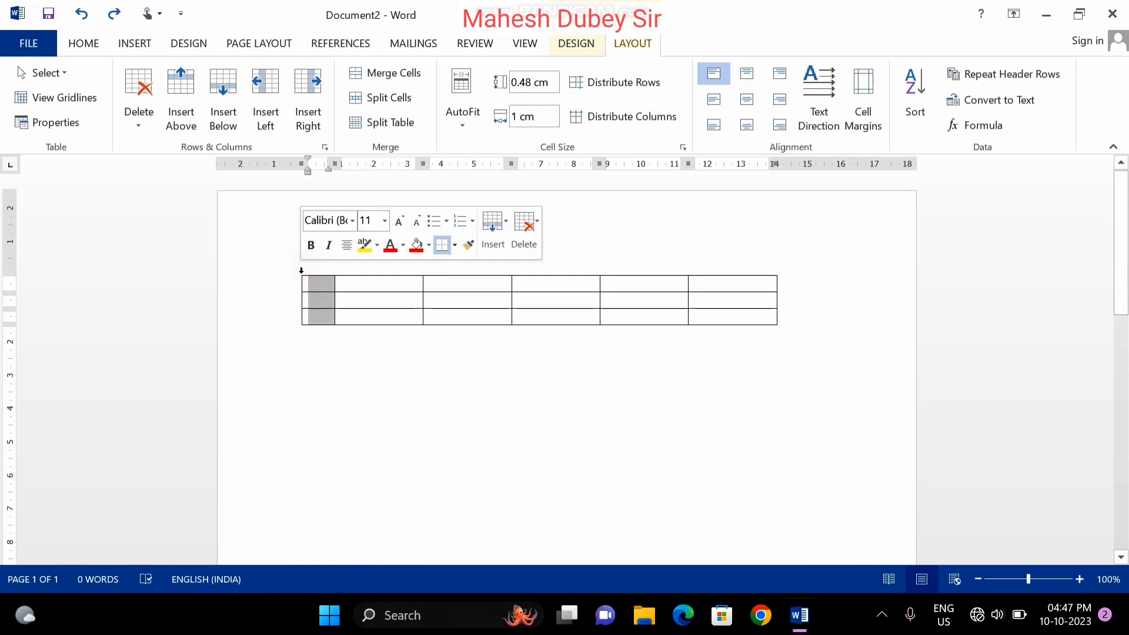
click(292, 278)
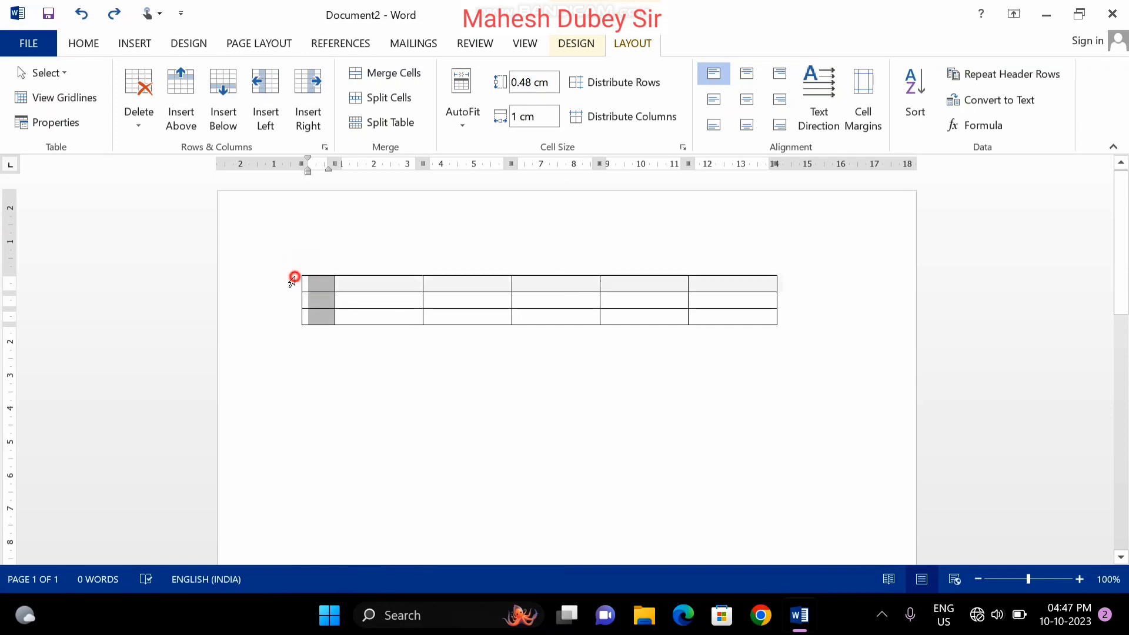
drag(290, 289, 289, 313)
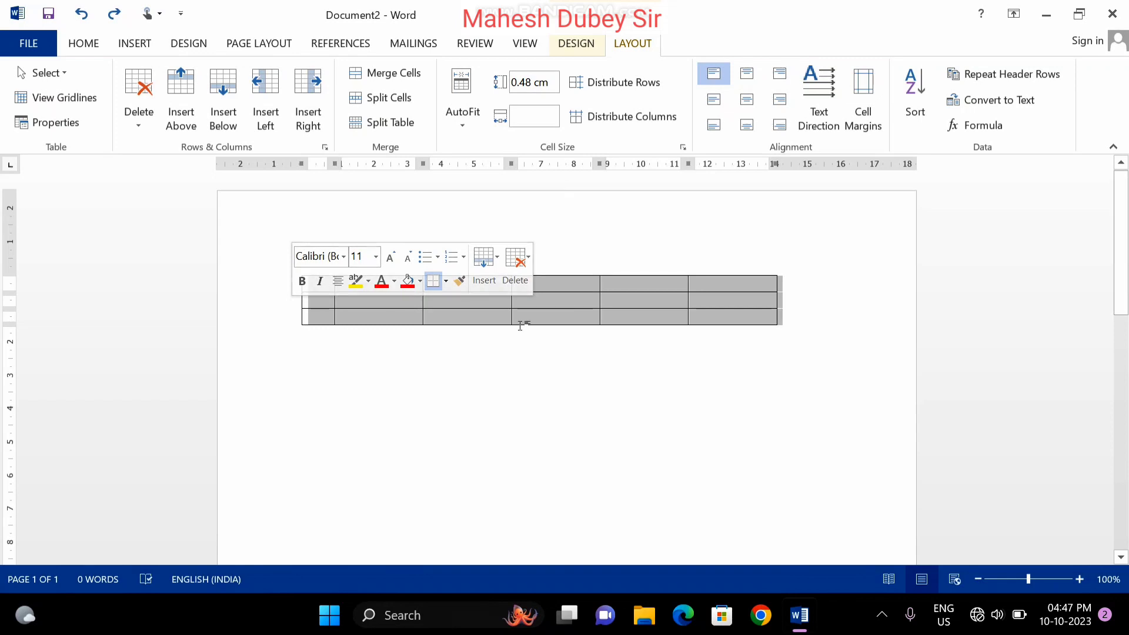
right_click(680, 293)
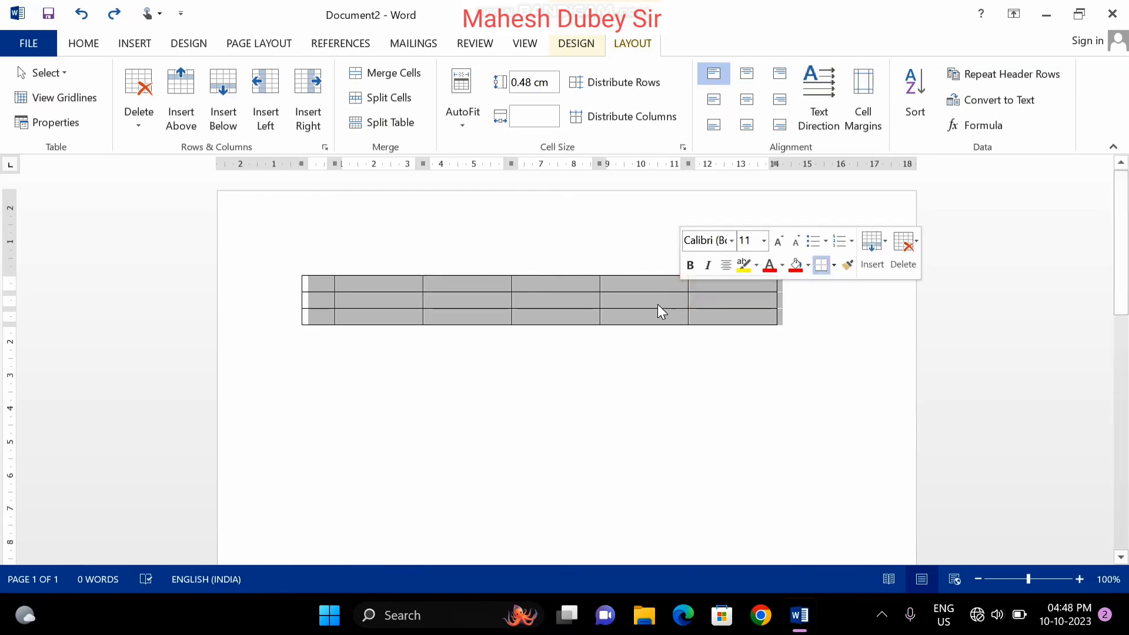
click(657, 305)
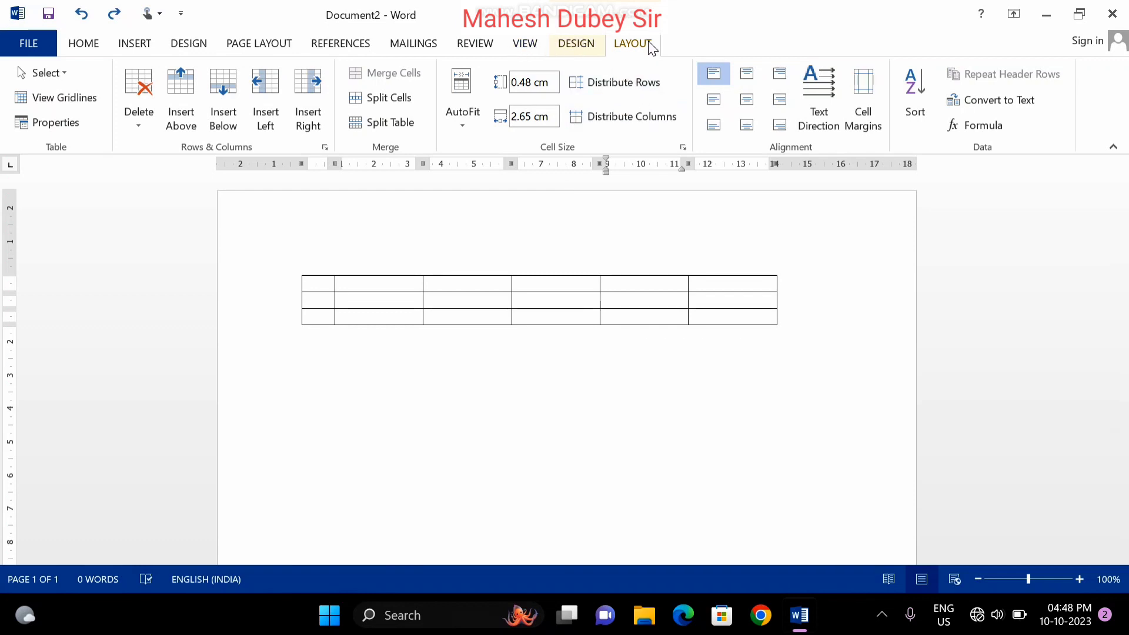
Select the whole table and set both its row height and column width to 1 cm.
click(46, 72)
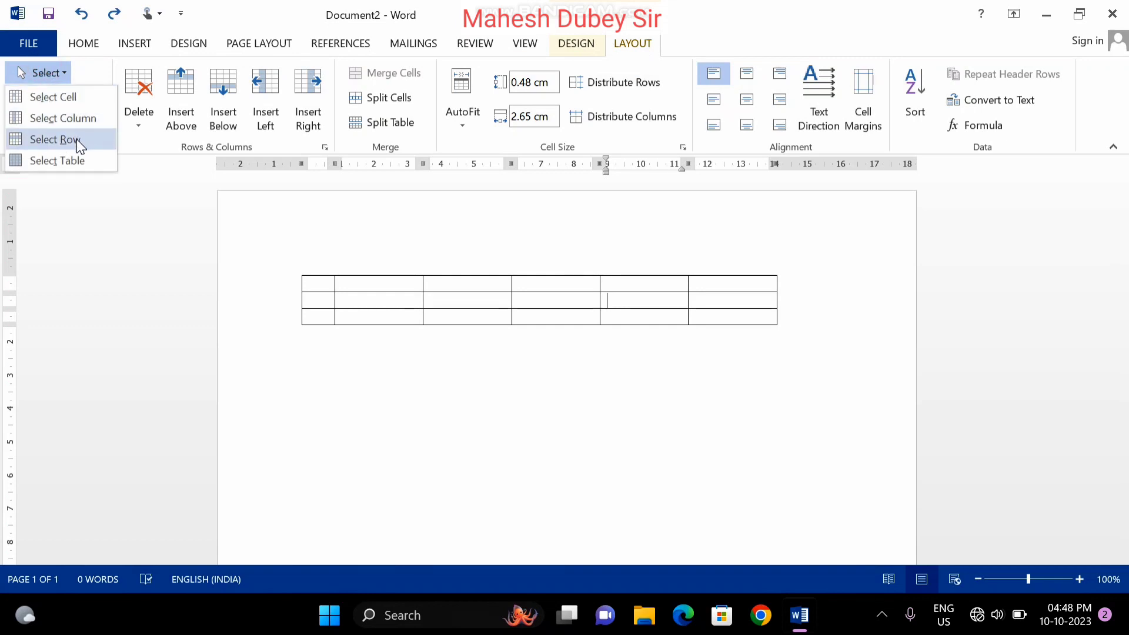
click(77, 163)
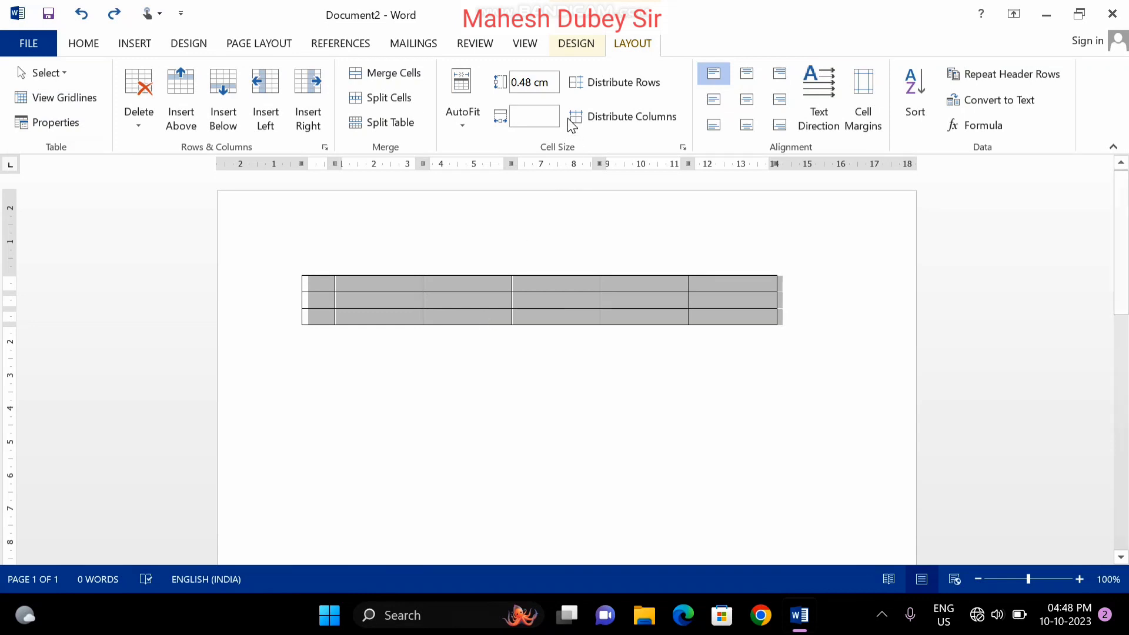
click(536, 84)
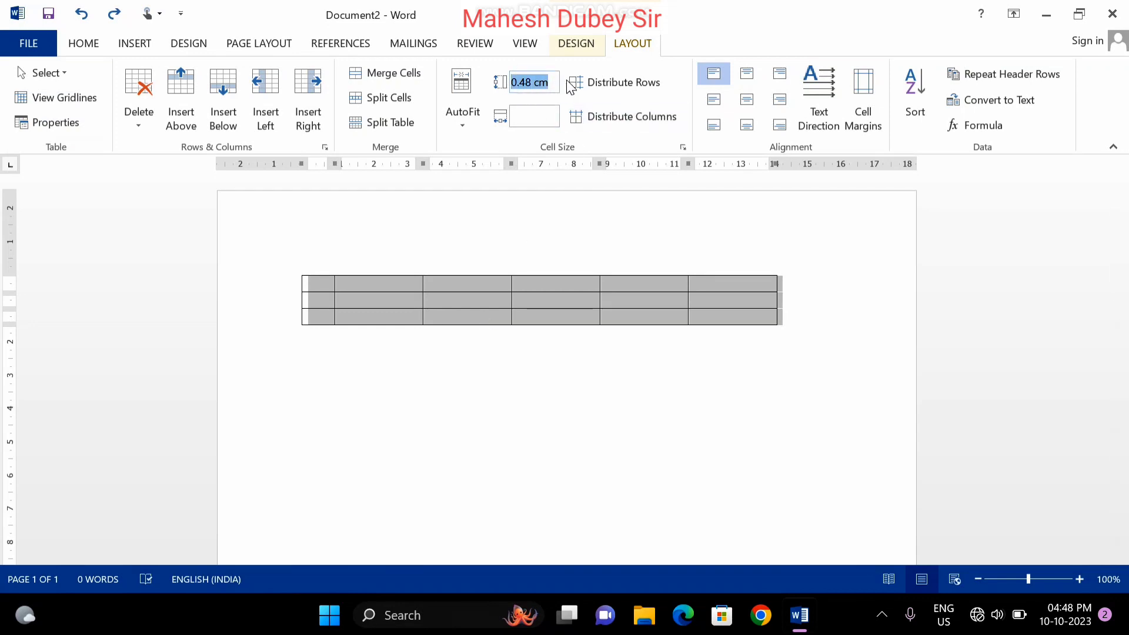
text(1)
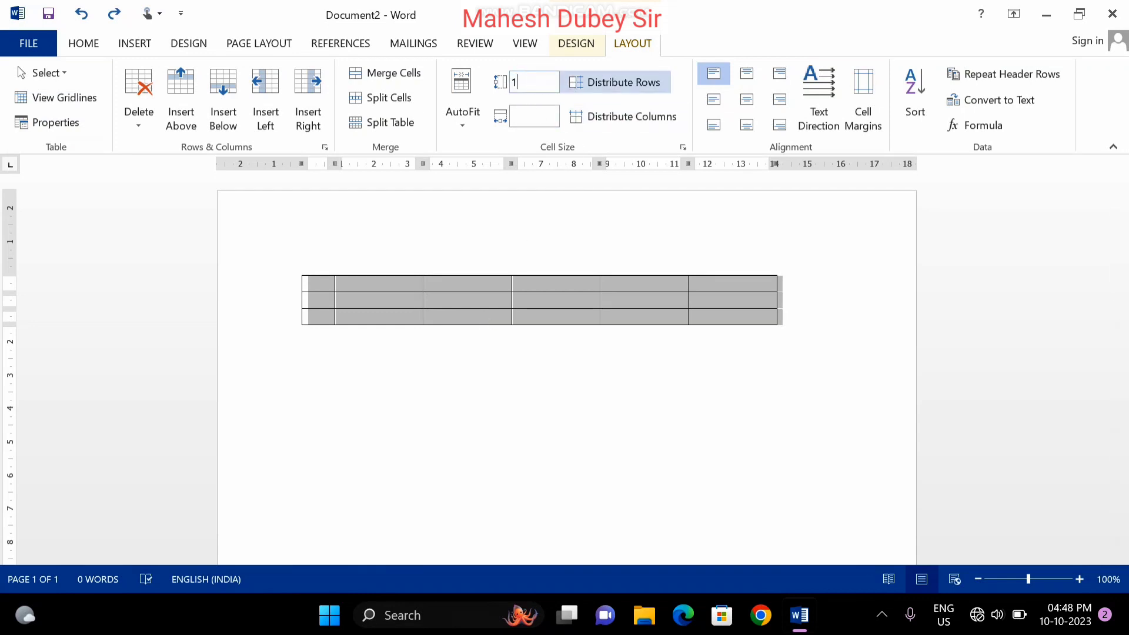
click(525, 121)
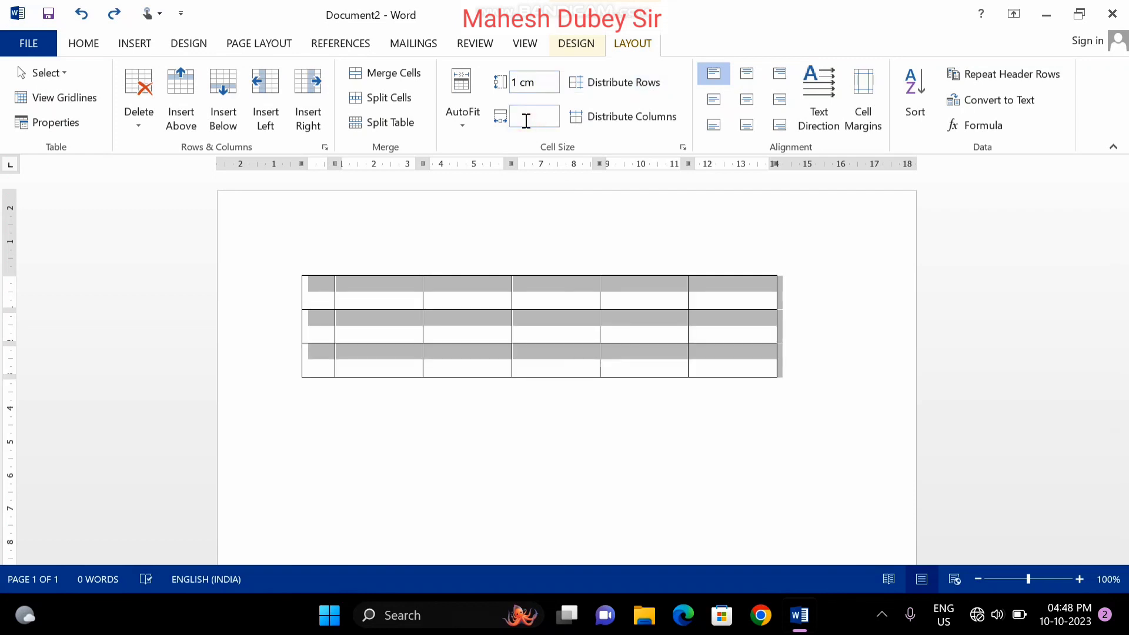
text(1)
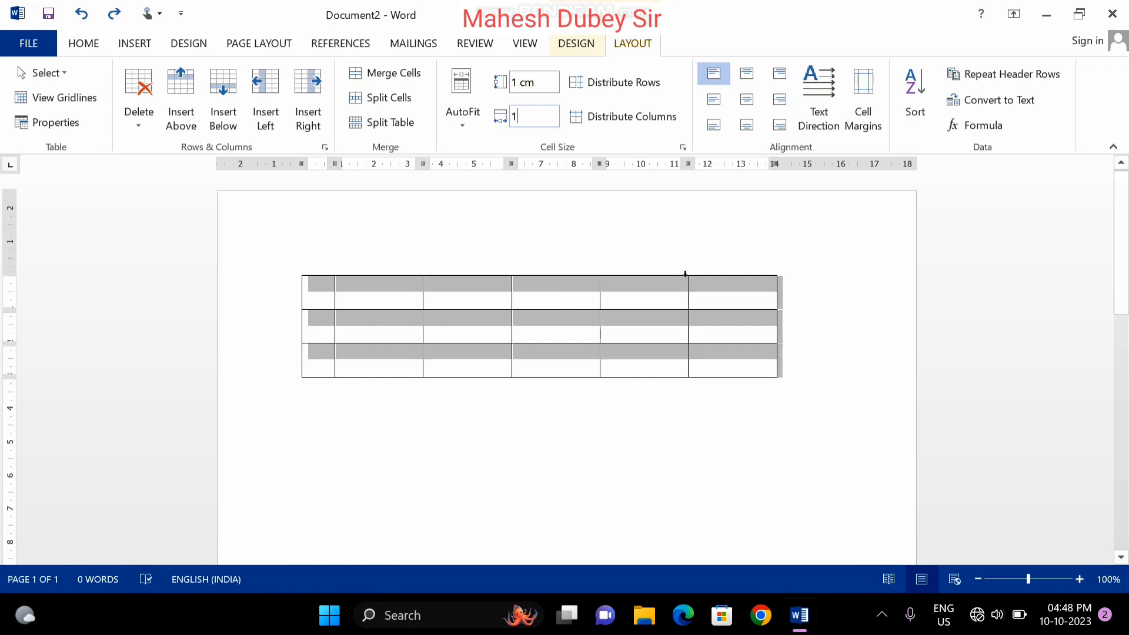
click(811, 403)
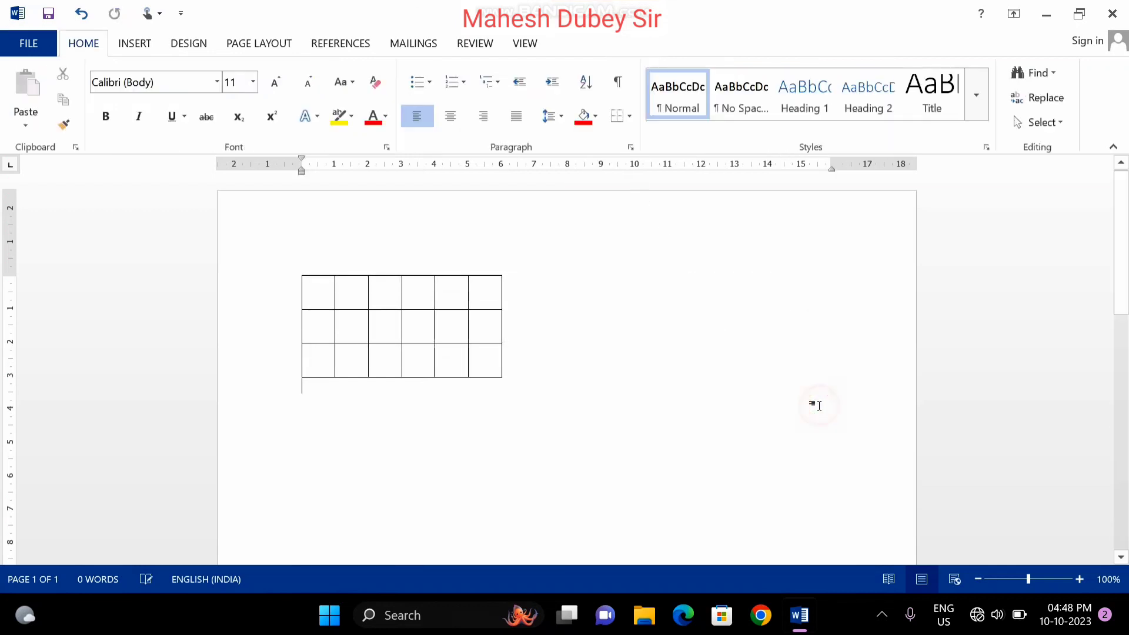
Review the table, row and column settings in the table's properties and close them without changes.
click(484, 298)
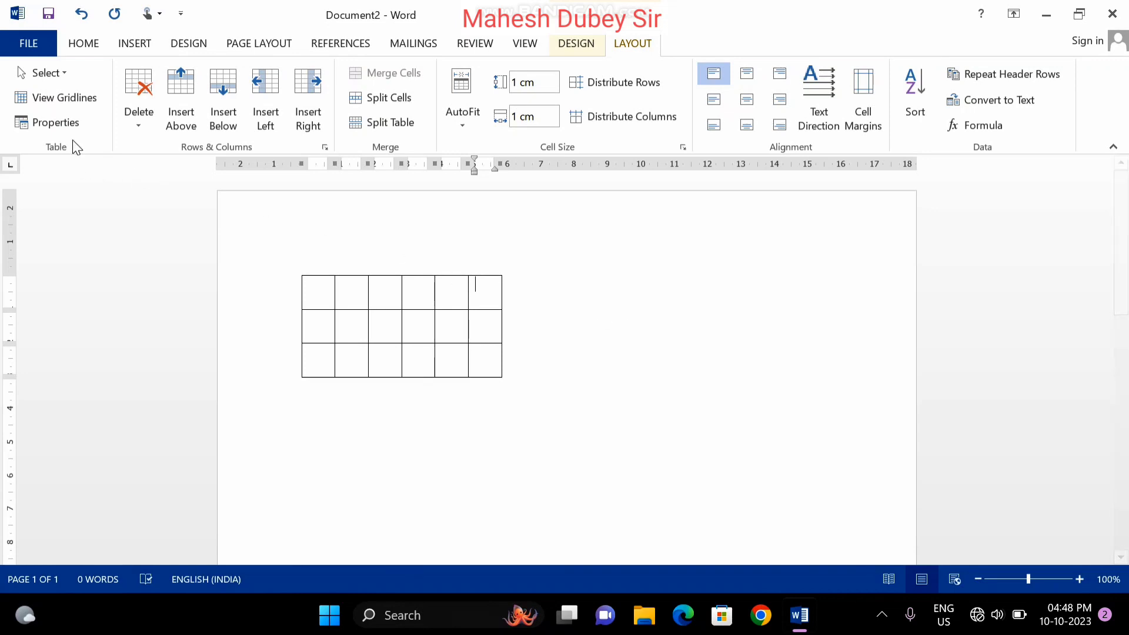
click(70, 122)
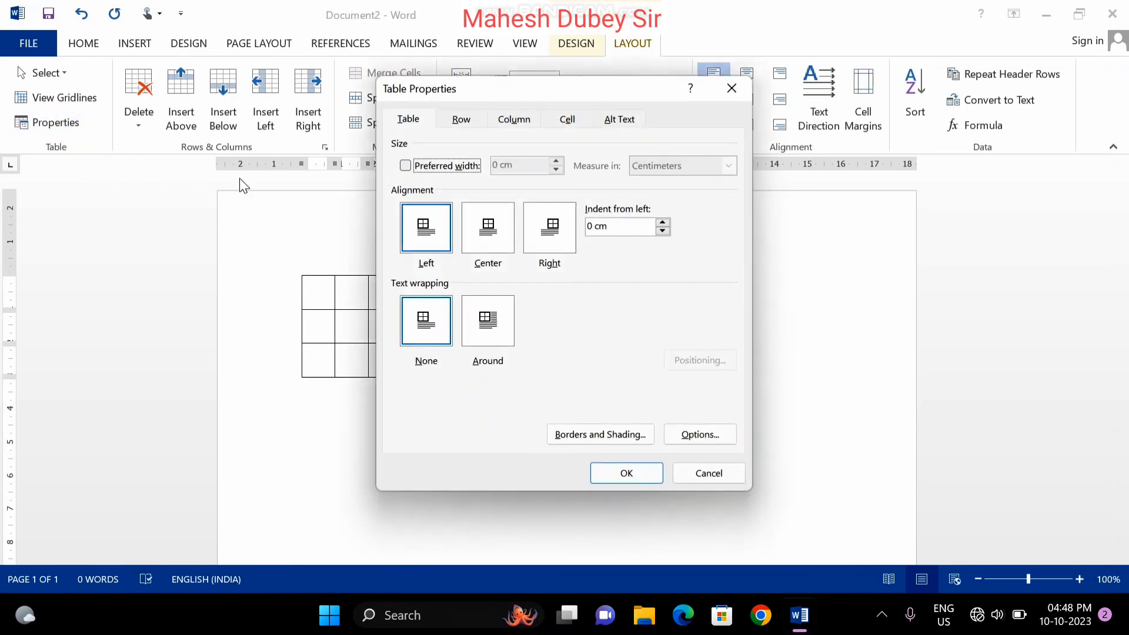
click(457, 120)
click(509, 120)
click(400, 120)
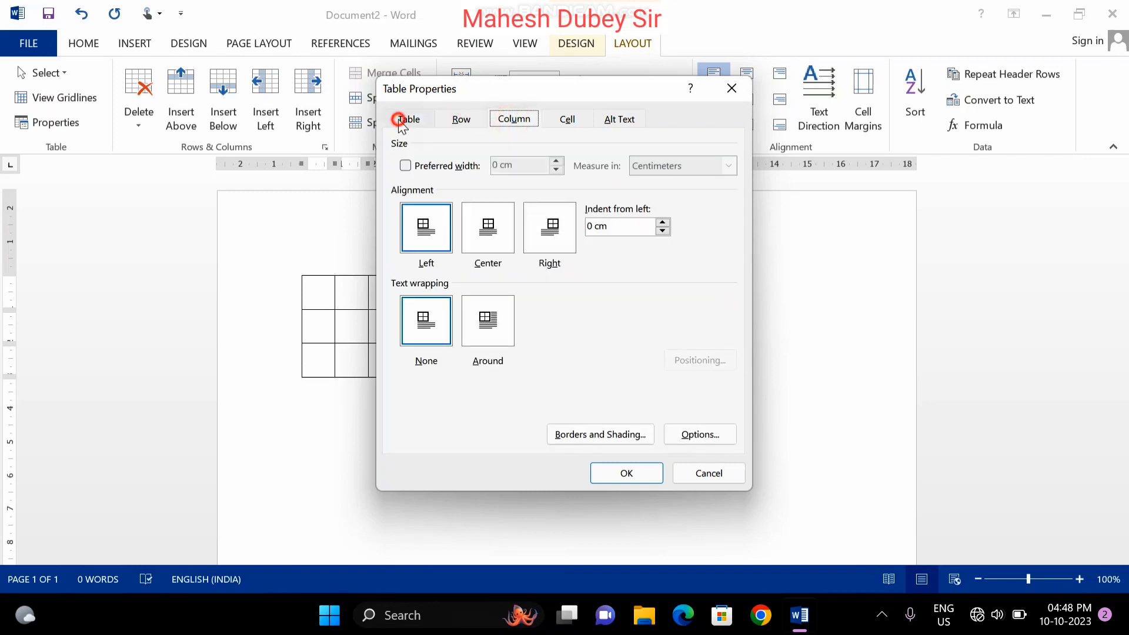
click(626, 471)
click(630, 293)
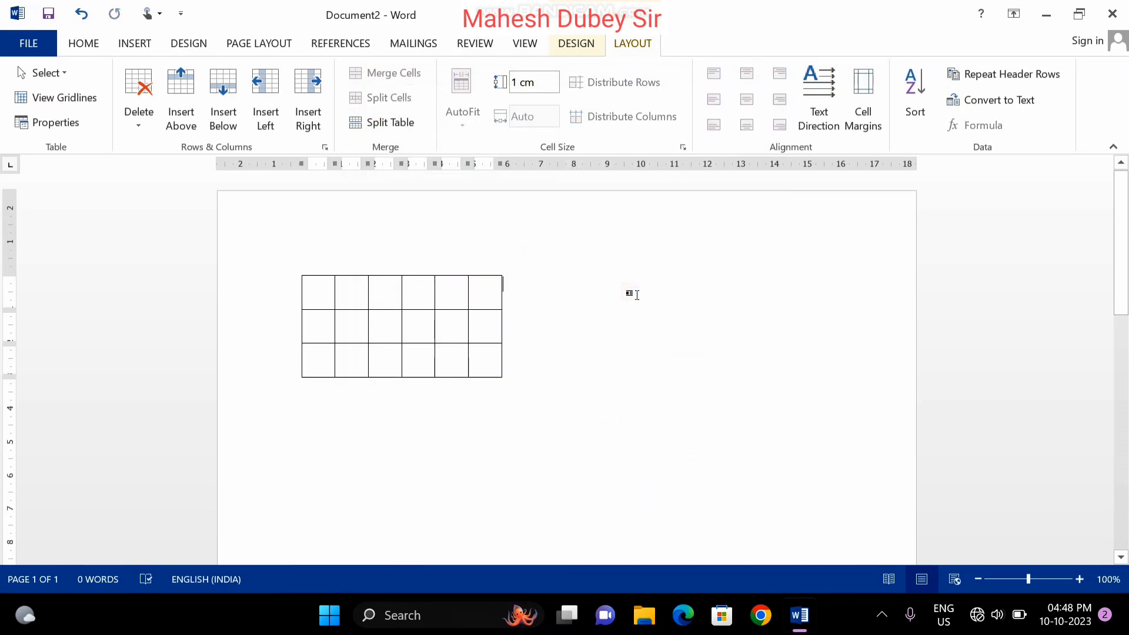